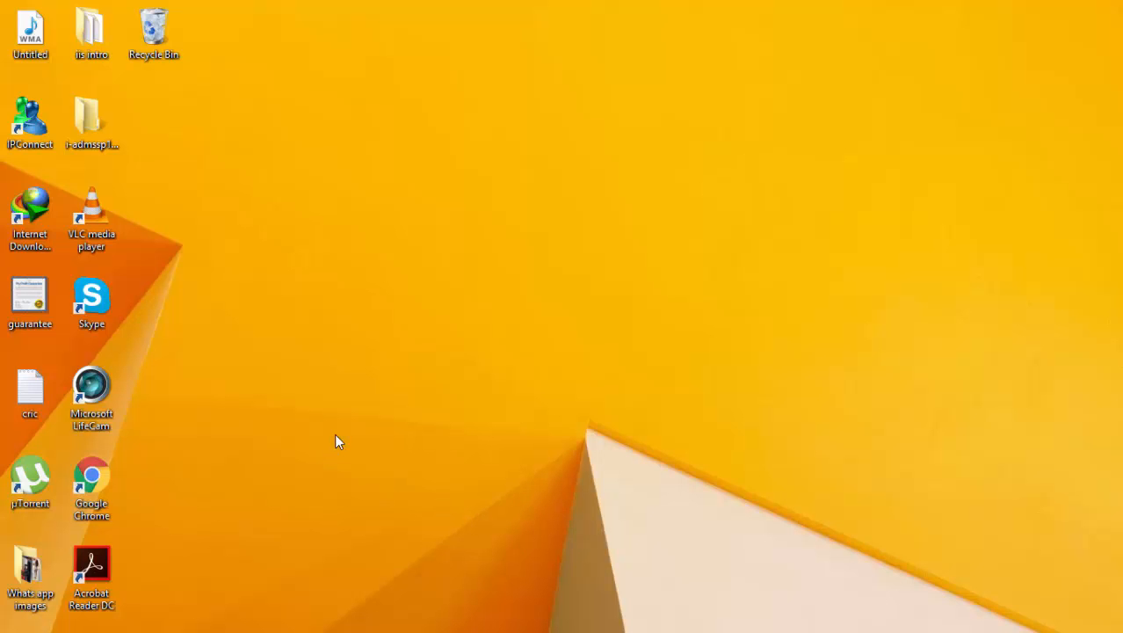
Step: Open Programs and Features from a maximized Control Panel window
click(13, 620)
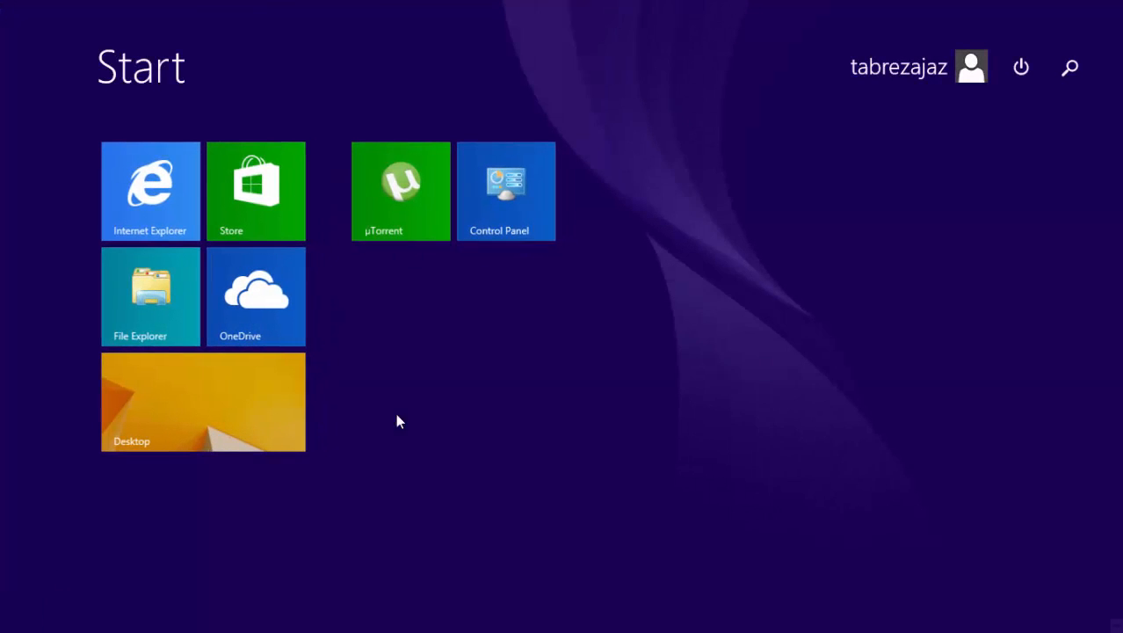
click(525, 193)
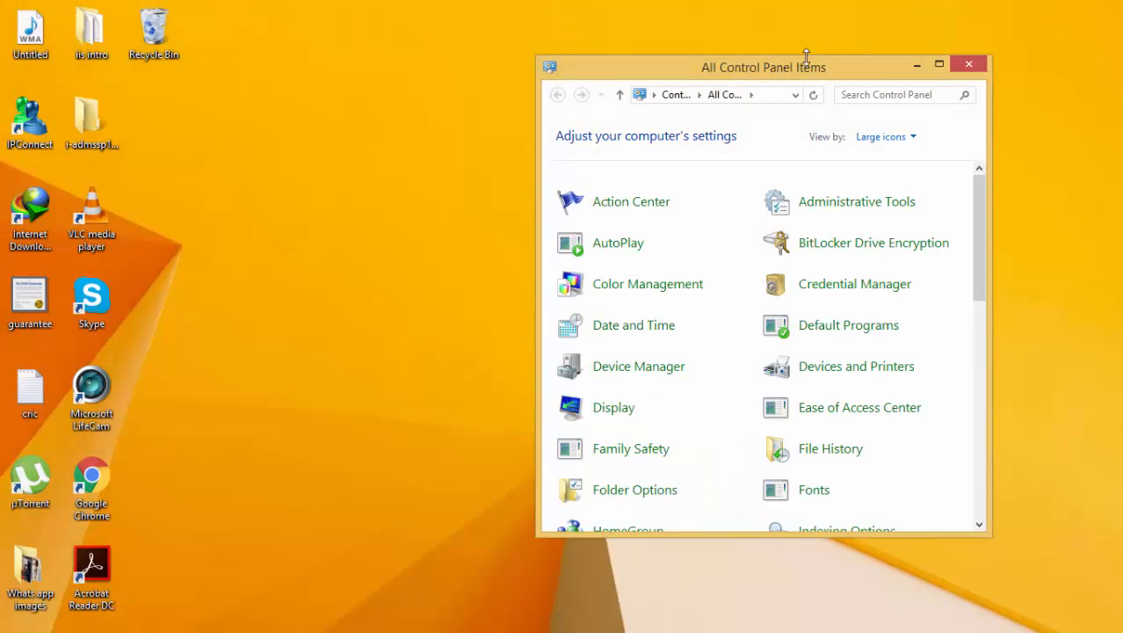
double_click(799, 63)
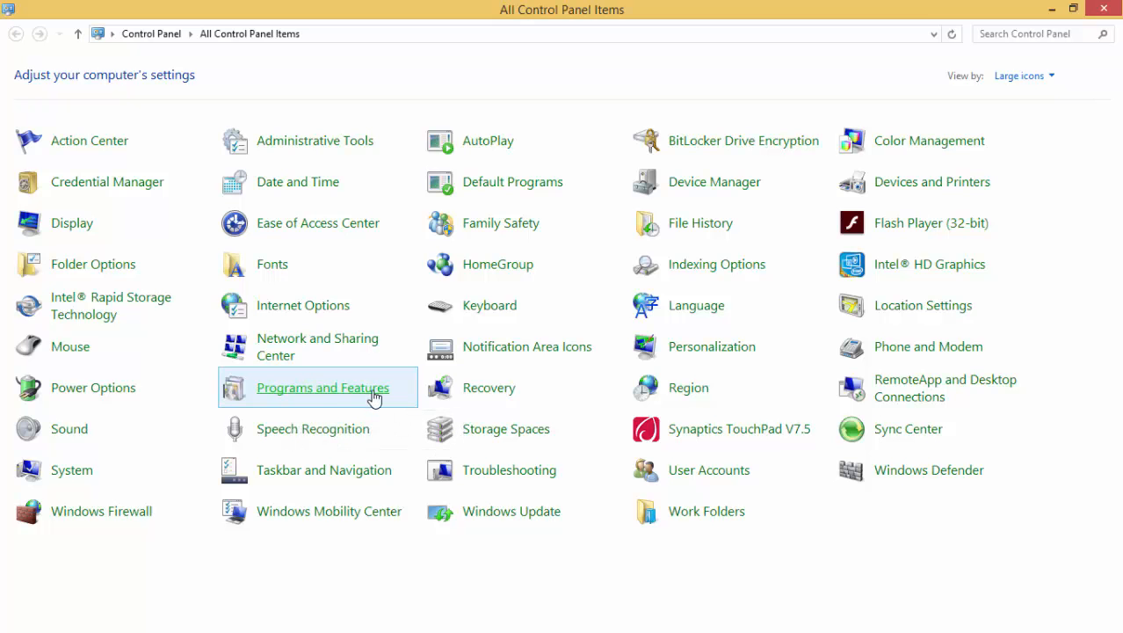
click(375, 398)
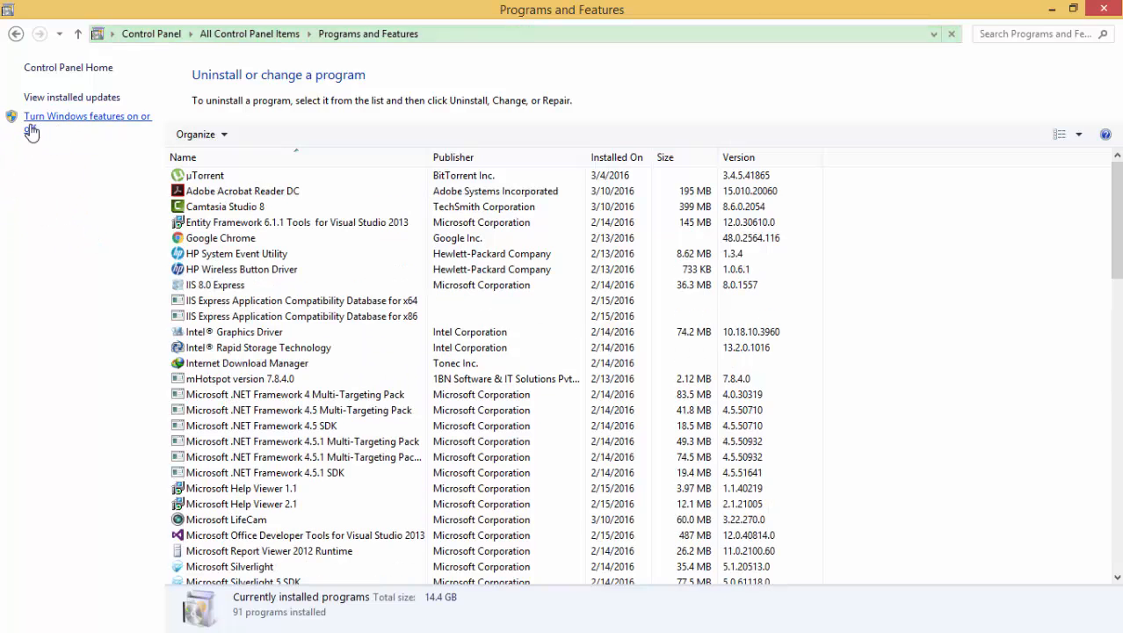
Step: Open the Windows Features list for turning features on or off and maximize its window
click(128, 119)
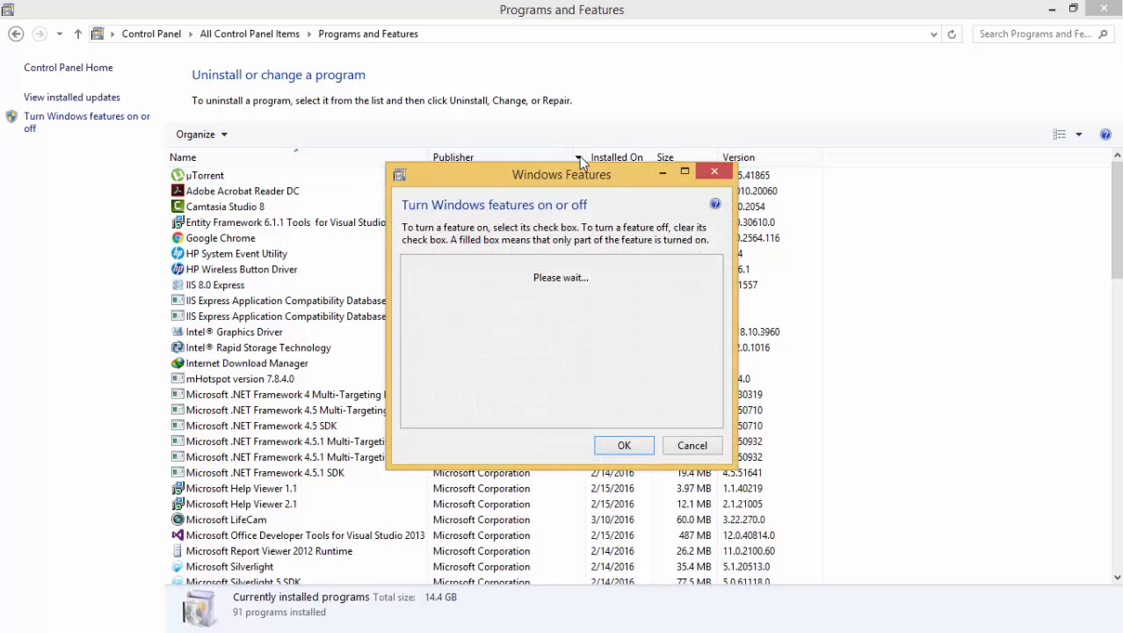
drag(604, 172, 543, 152)
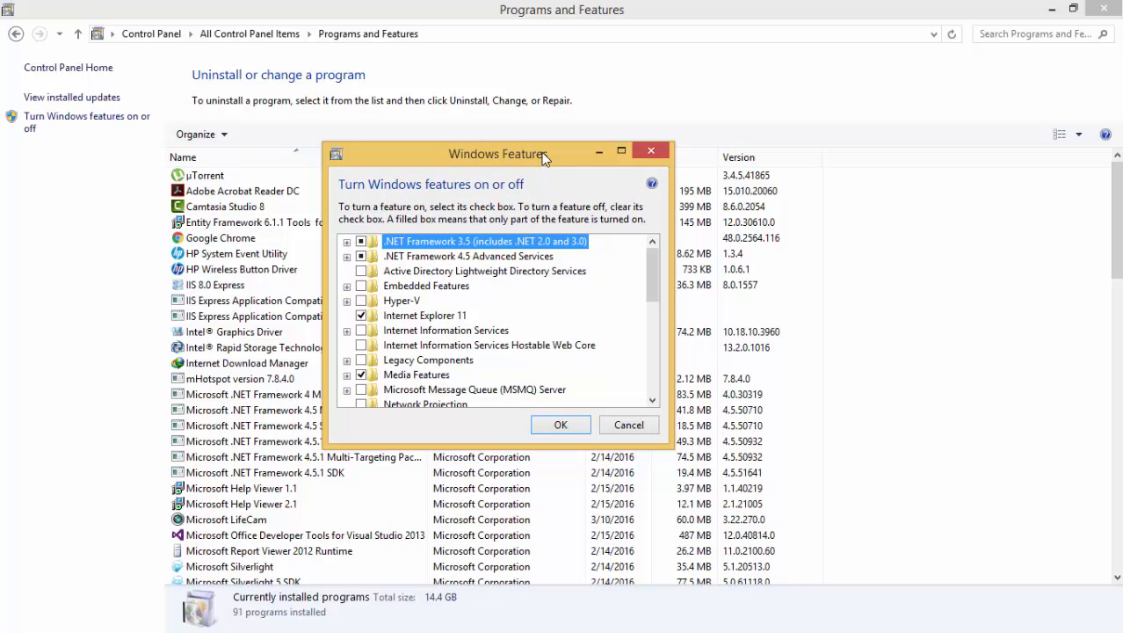
double_click(542, 156)
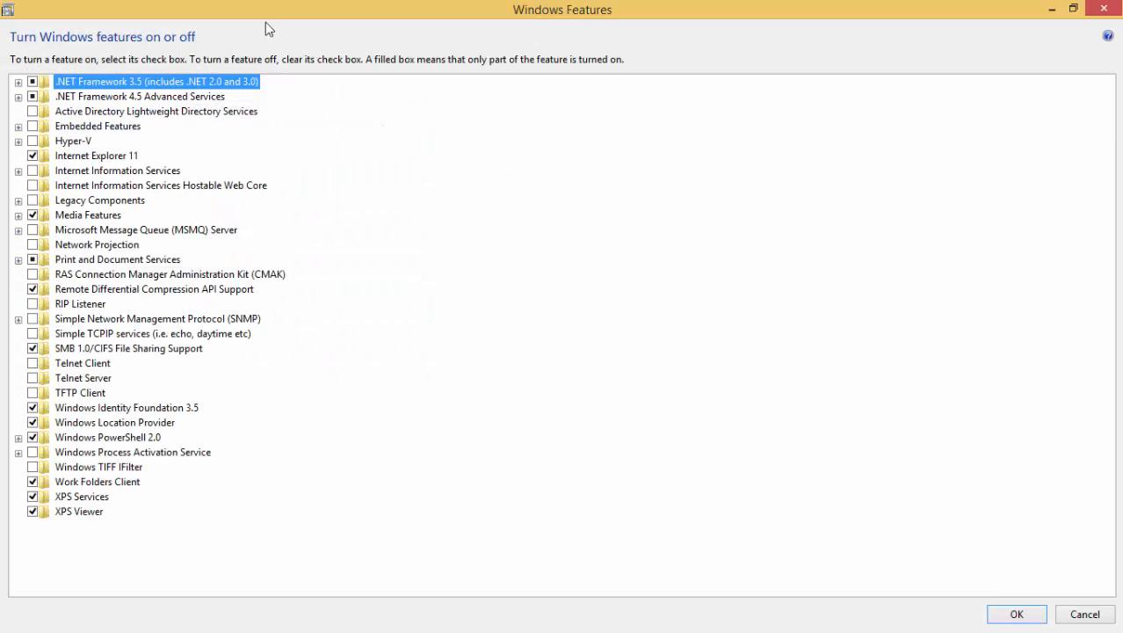
double_click(284, 11)
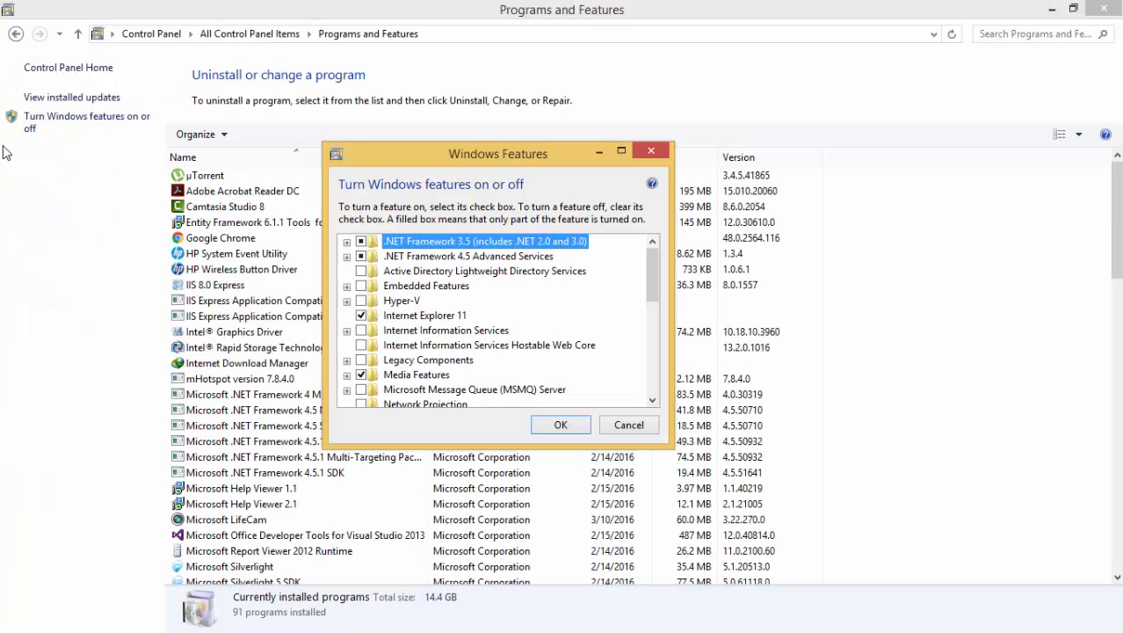
double_click(428, 157)
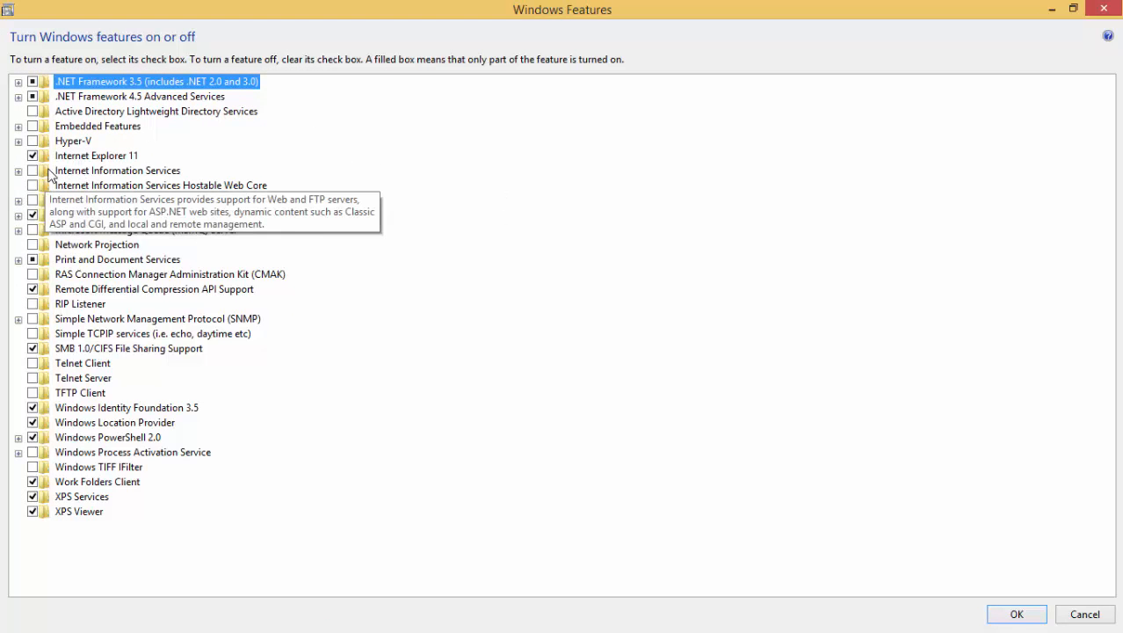
Step: Turn on the Internet Information Services feature with its default components, apply the change and close the completion dialog
click(18, 171)
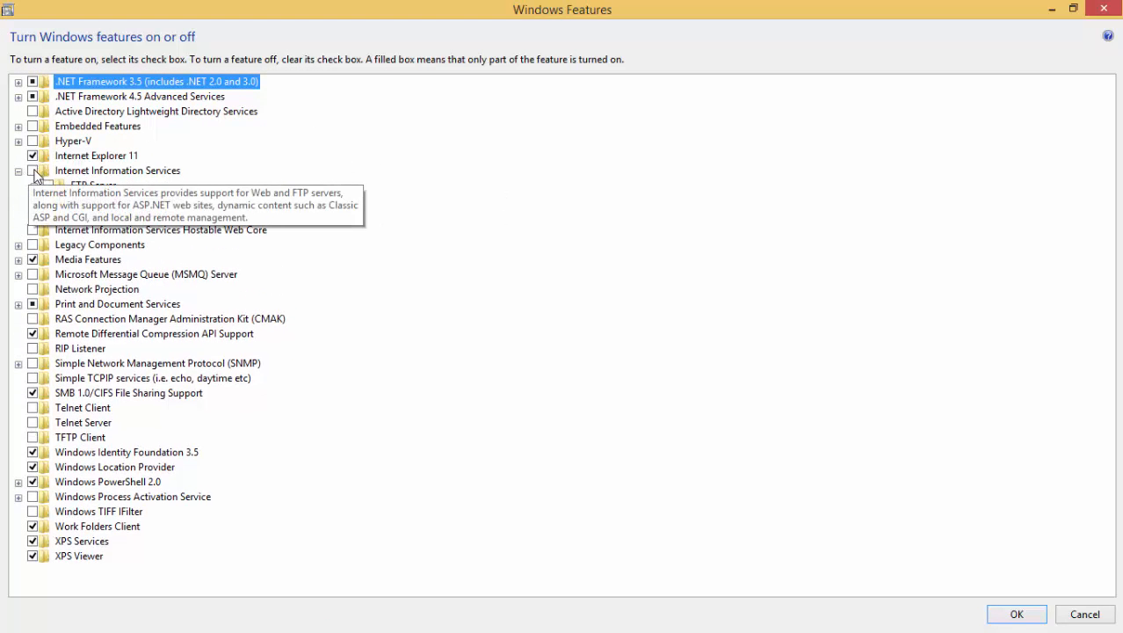
click(33, 172)
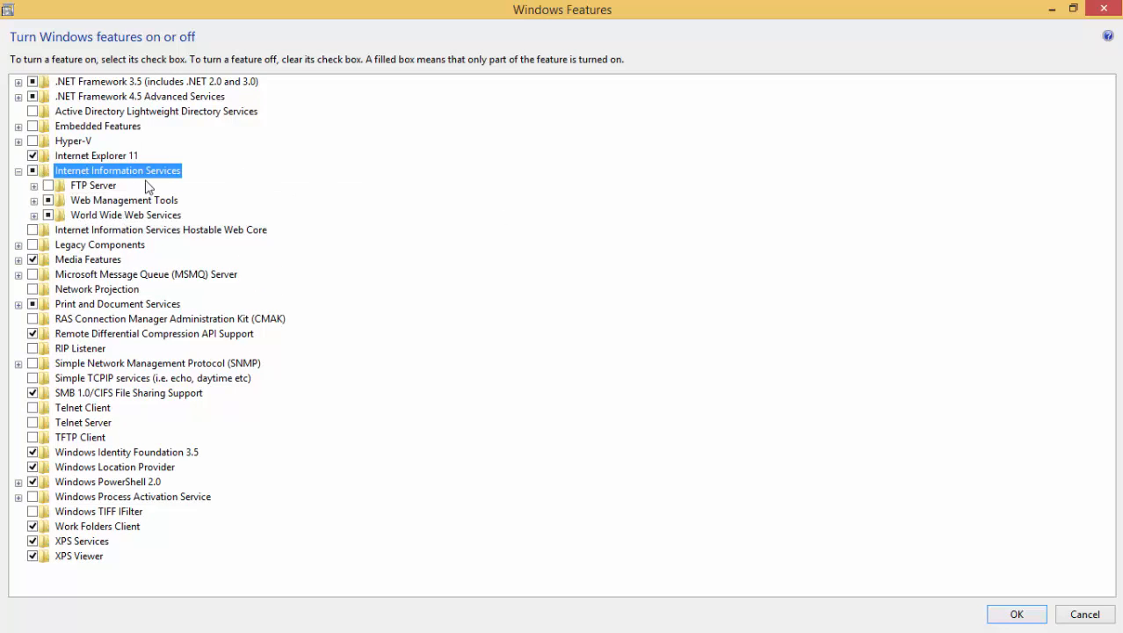
click(33, 172)
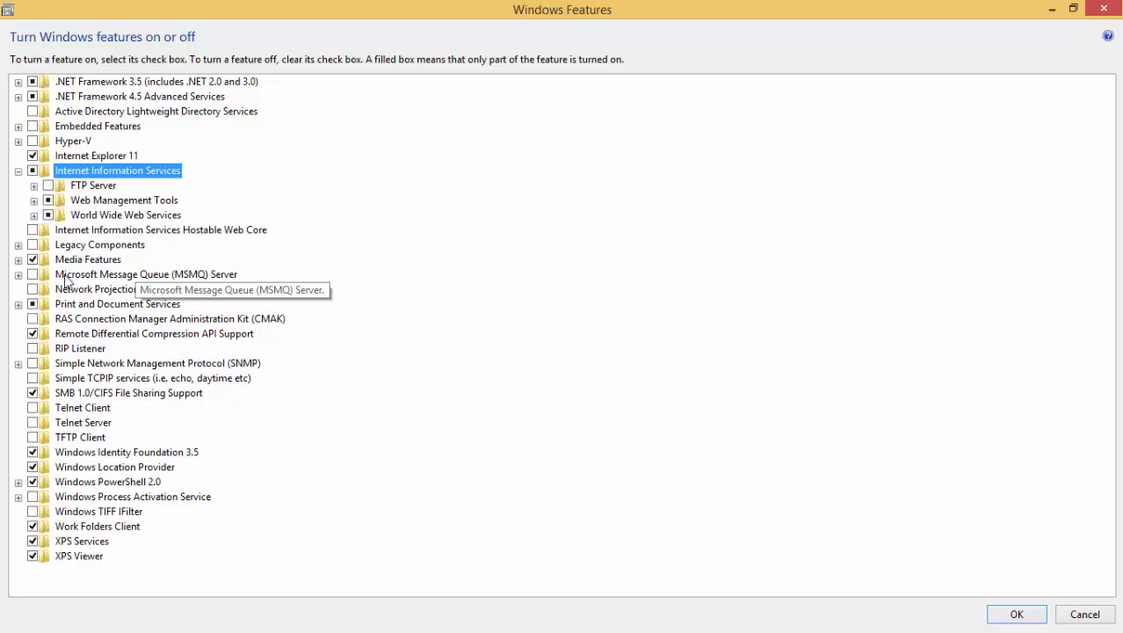
click(18, 274)
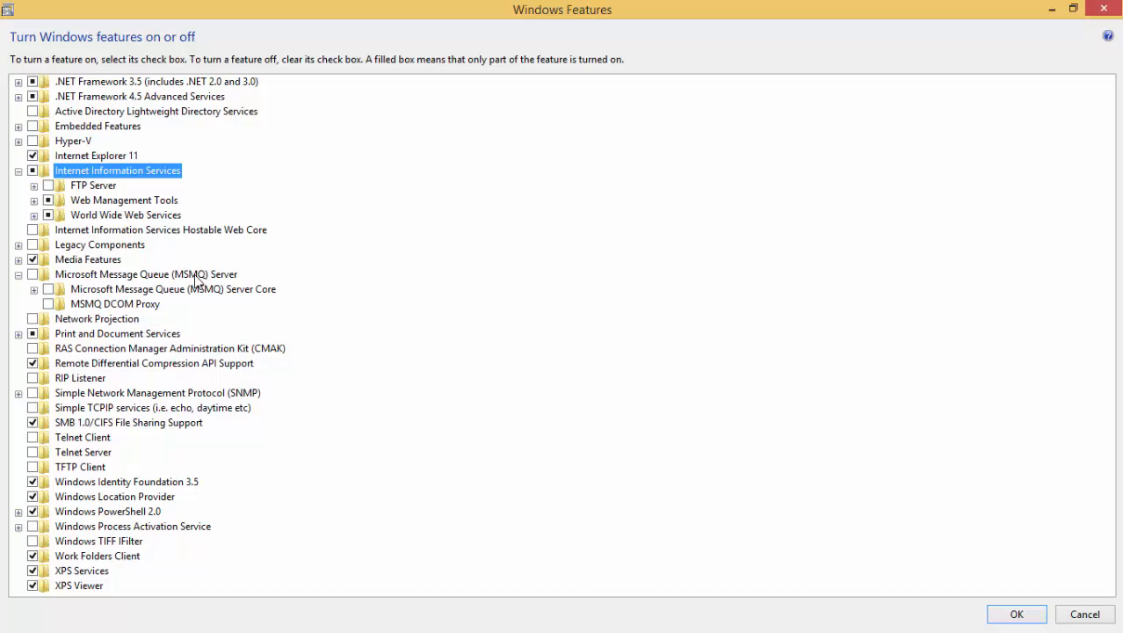
click(17, 274)
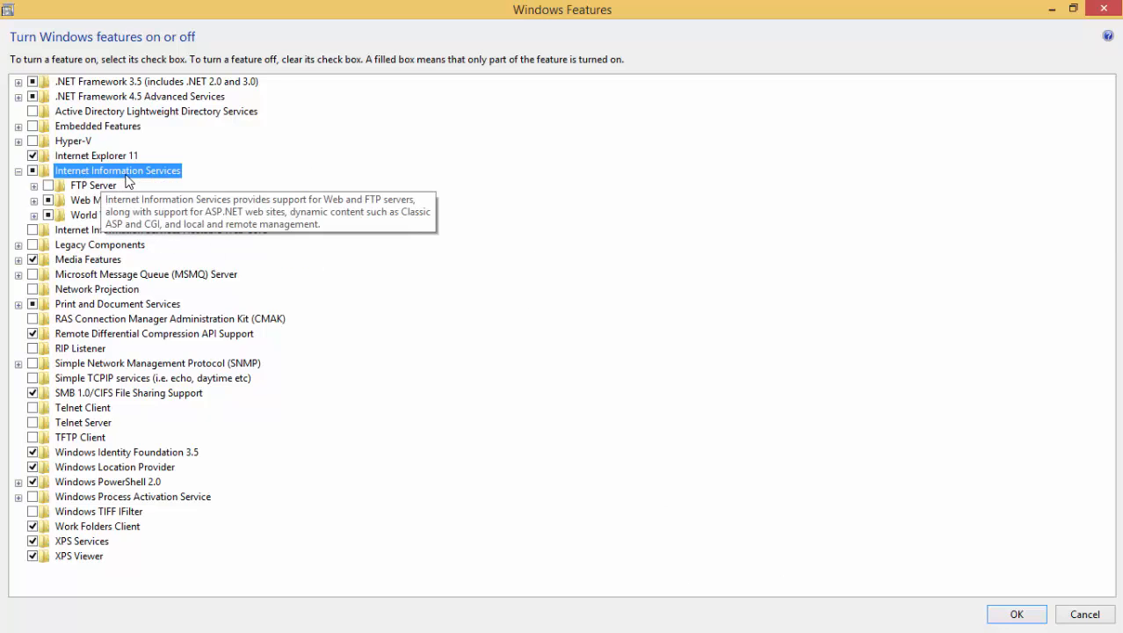
click(1023, 615)
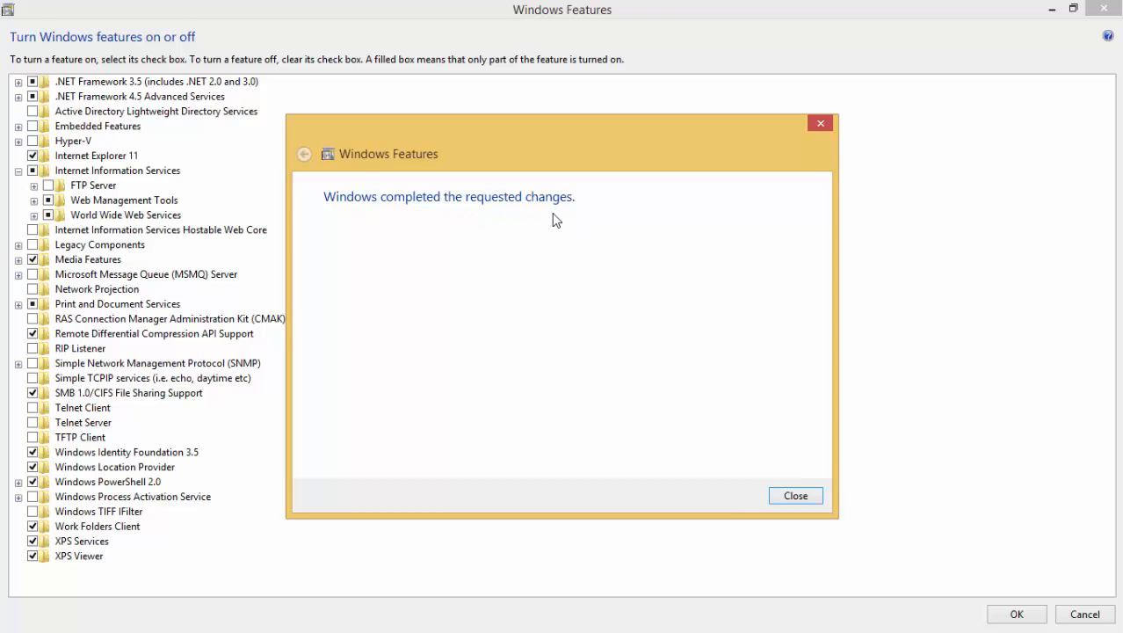
click(796, 497)
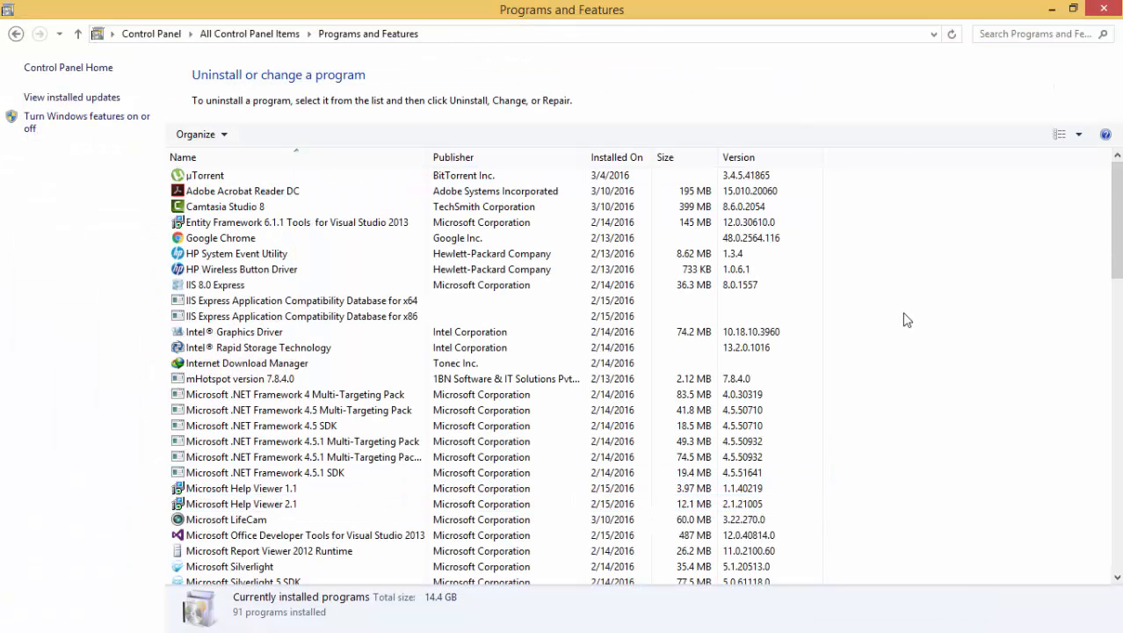
Step: Minimize Programs and Features, switch to File Explorer and open the inetpub folder on Local Disk (C:)
click(1054, 6)
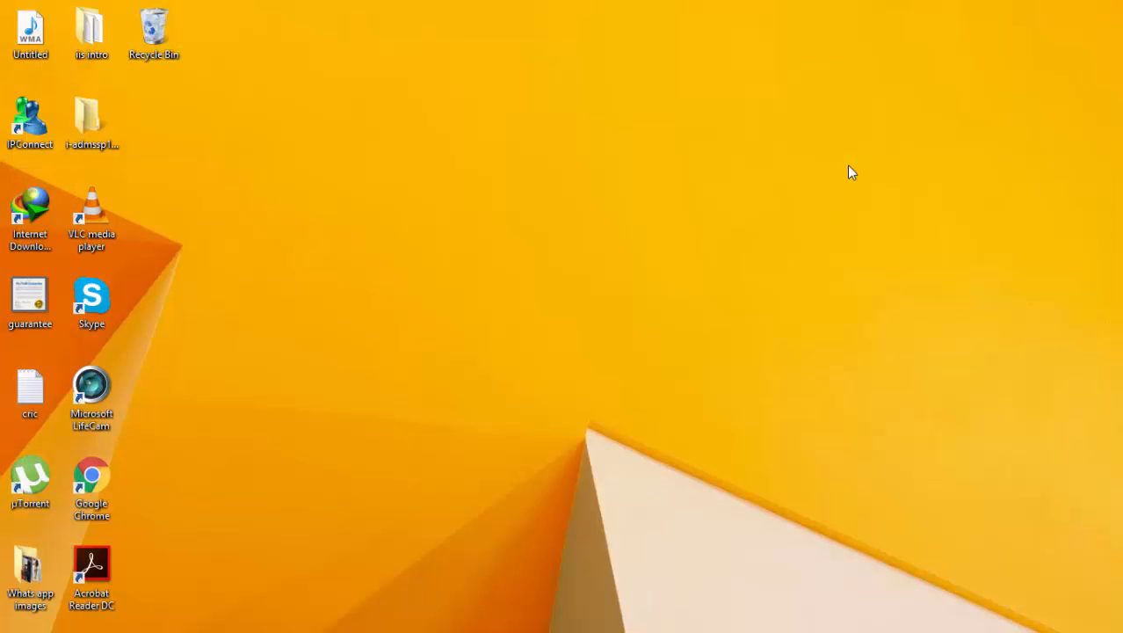
key(super+e)
click(277, 309)
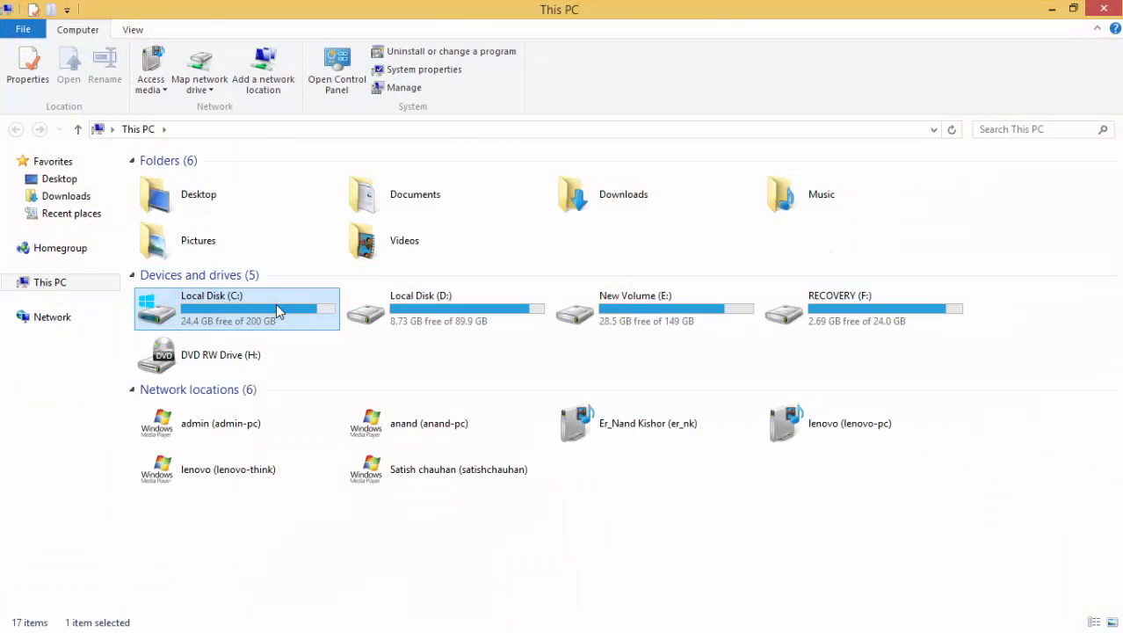
double_click(277, 310)
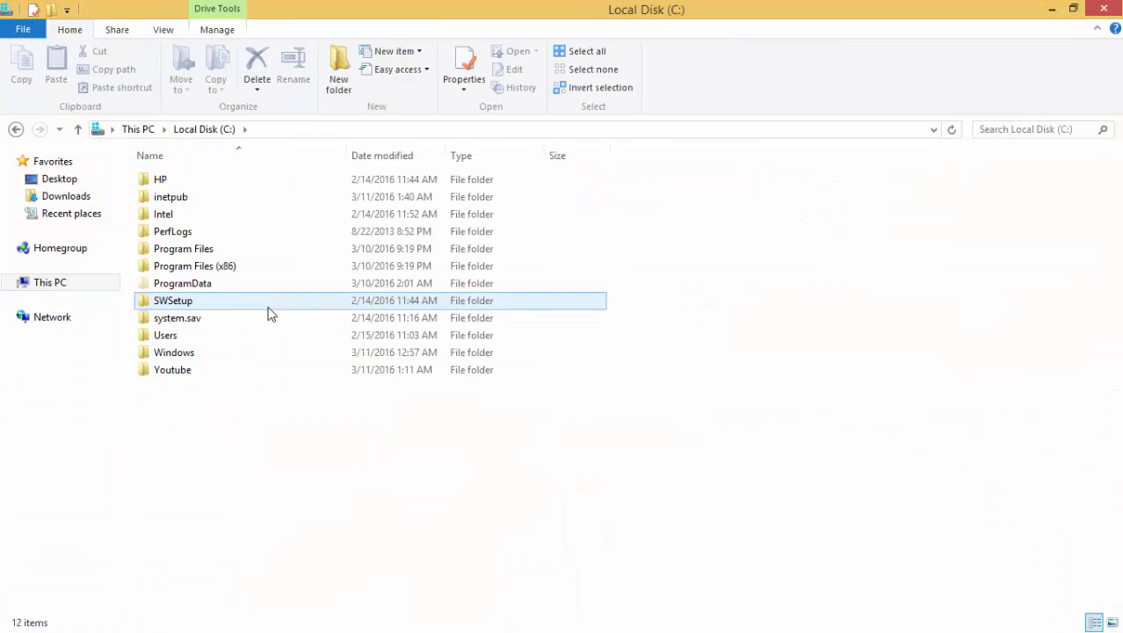
double_click(197, 199)
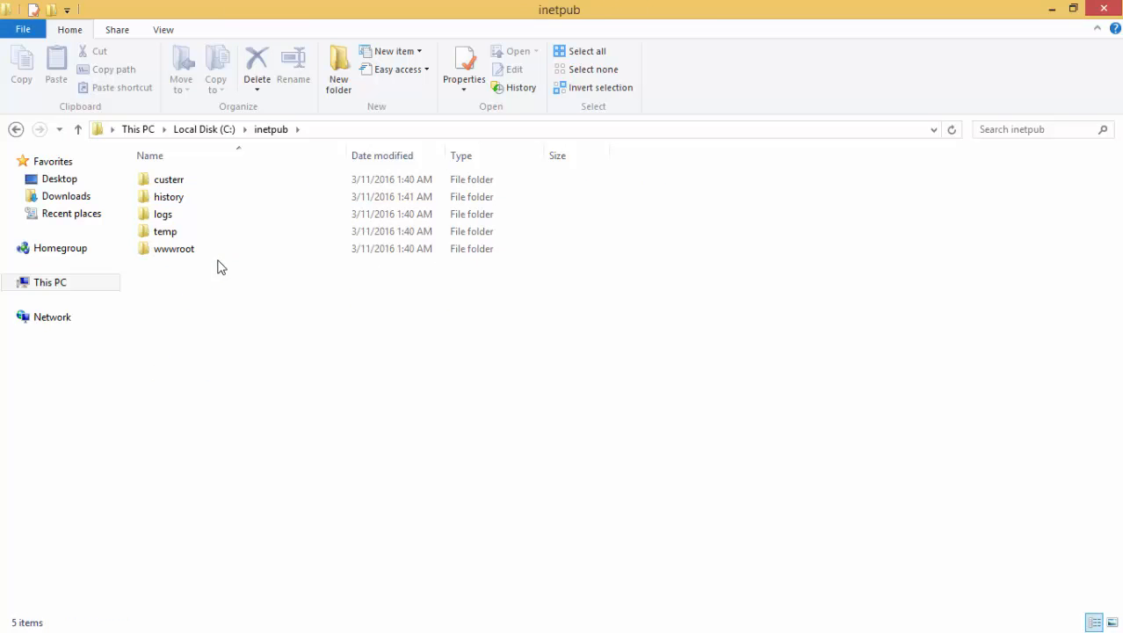
Step: Examine the error page files in custerr\en-US and return to the inetpub folder
double_click(169, 180)
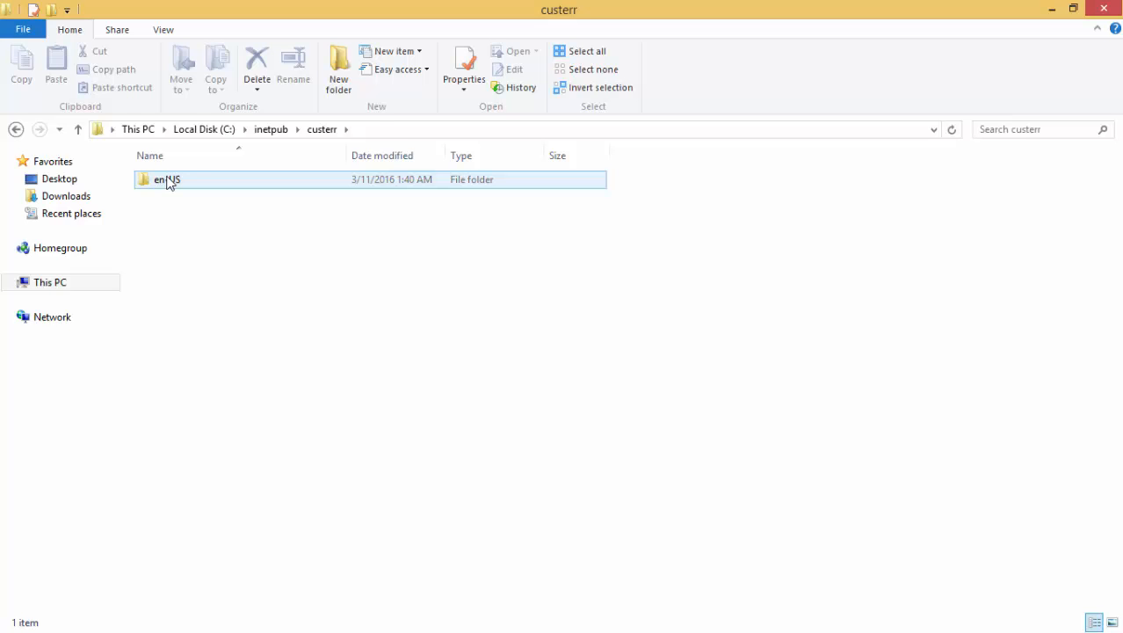
double_click(168, 180)
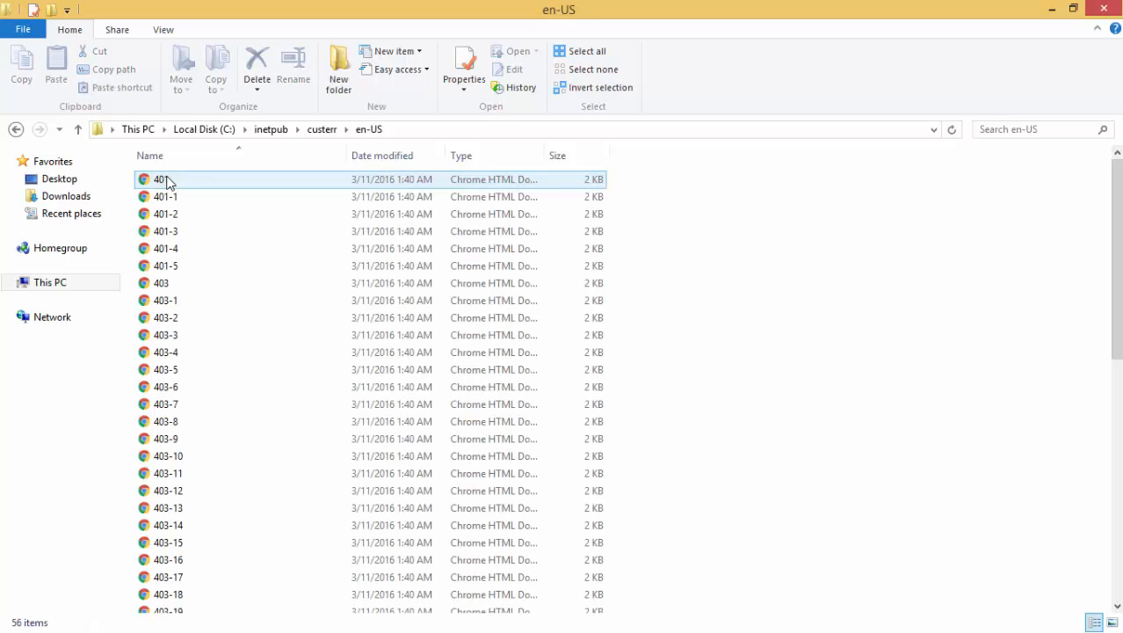
key(BackSpace)
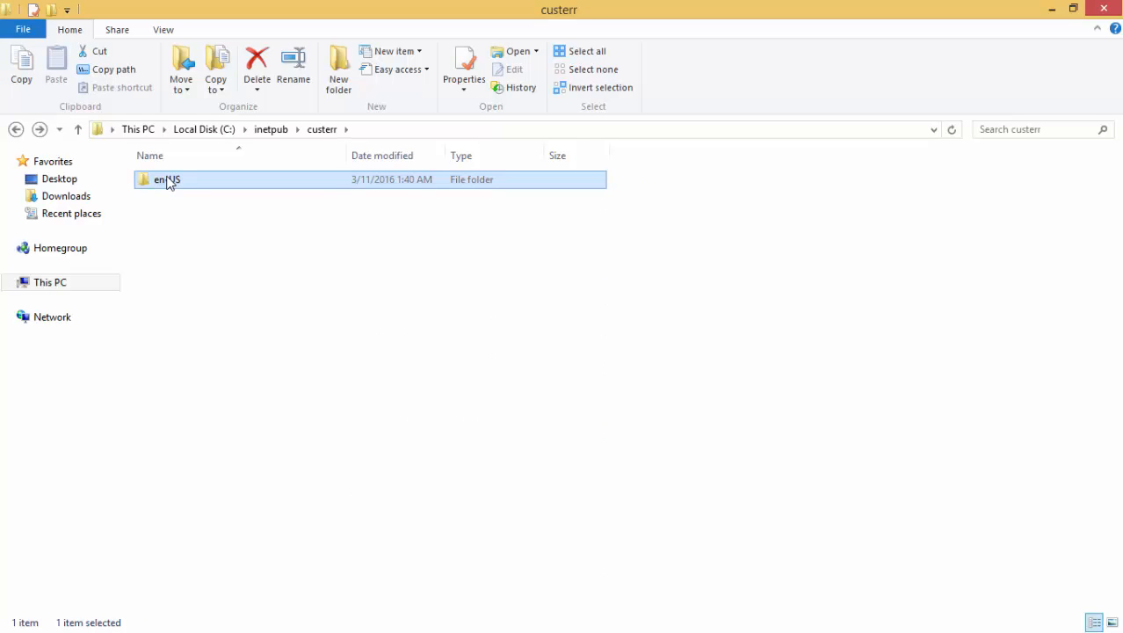
key(BackSpace)
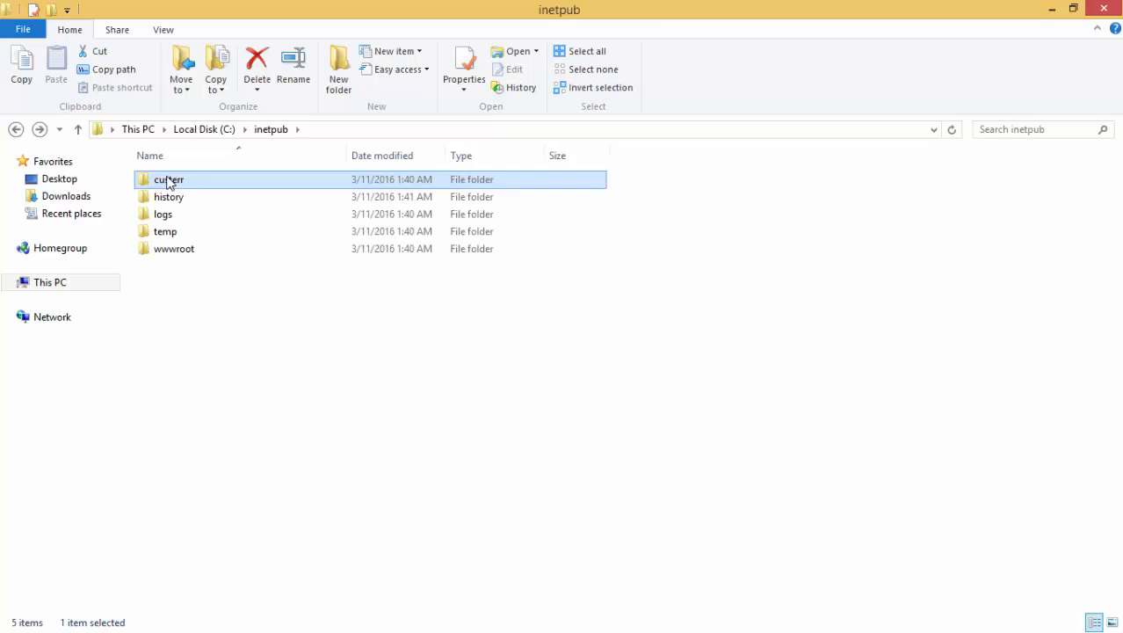
key(Down)
key(Return)
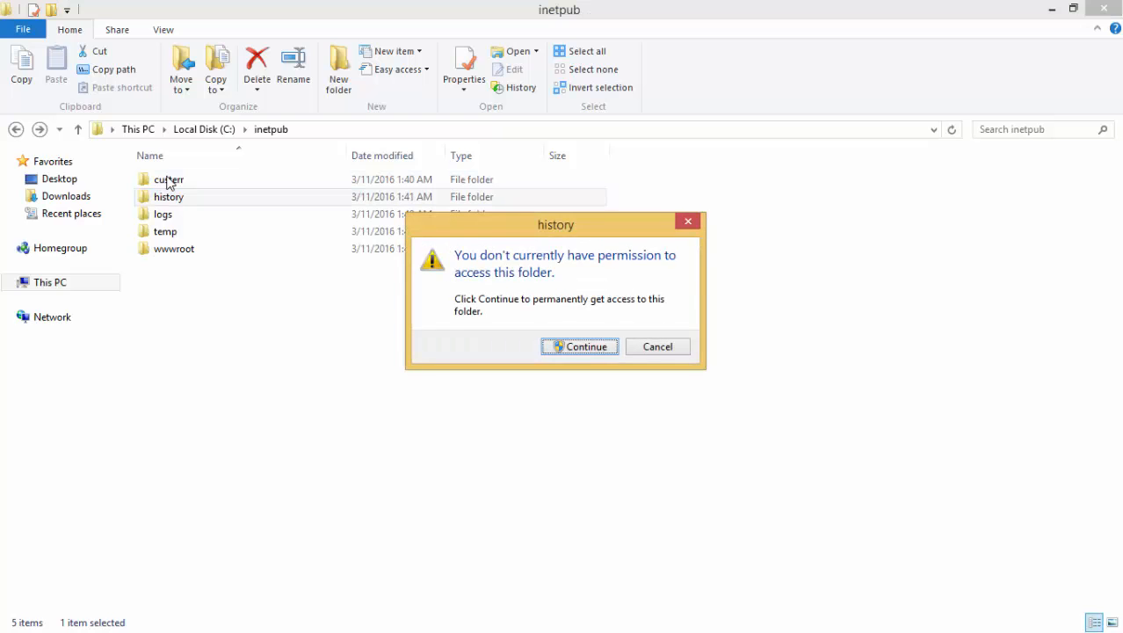
key(Return)
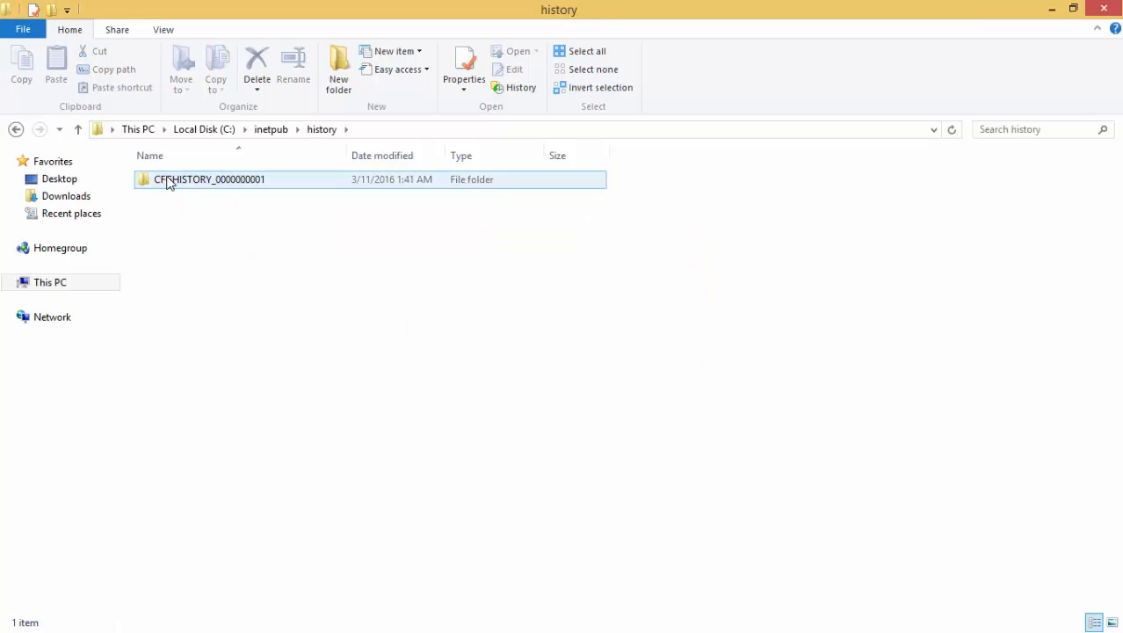
key(Return)
key(Down)
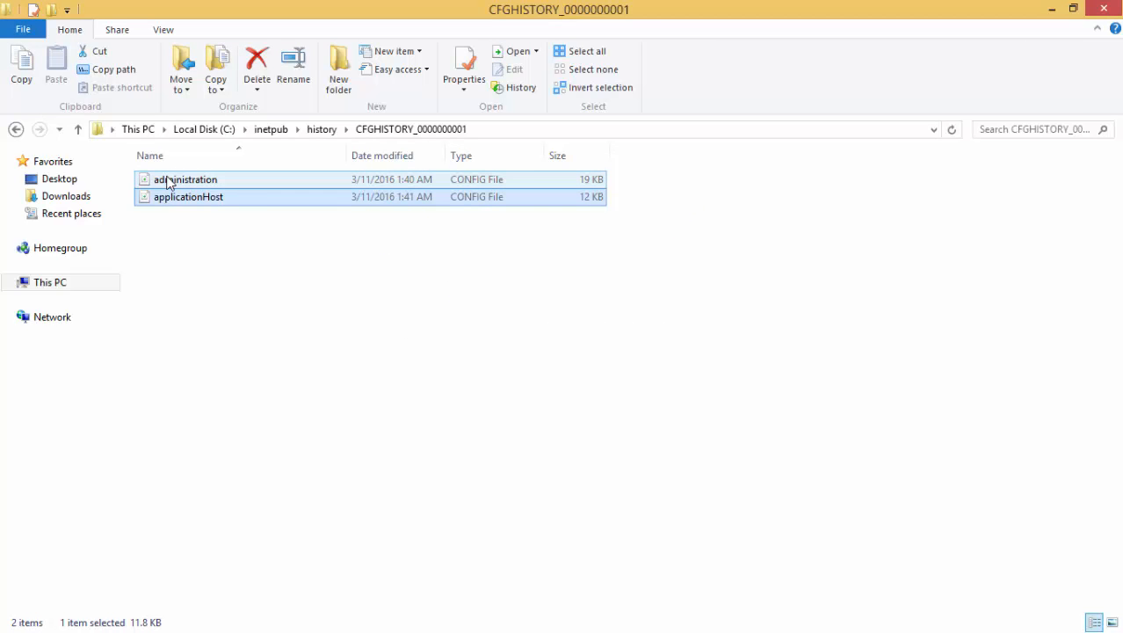
key(BackSpace)
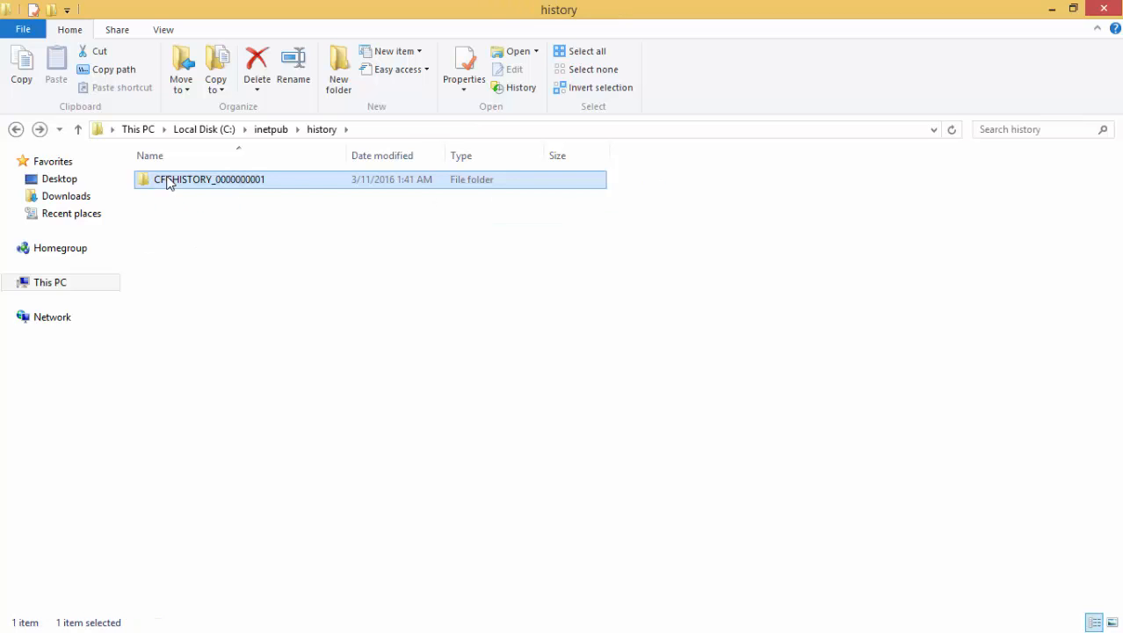
key(Return)
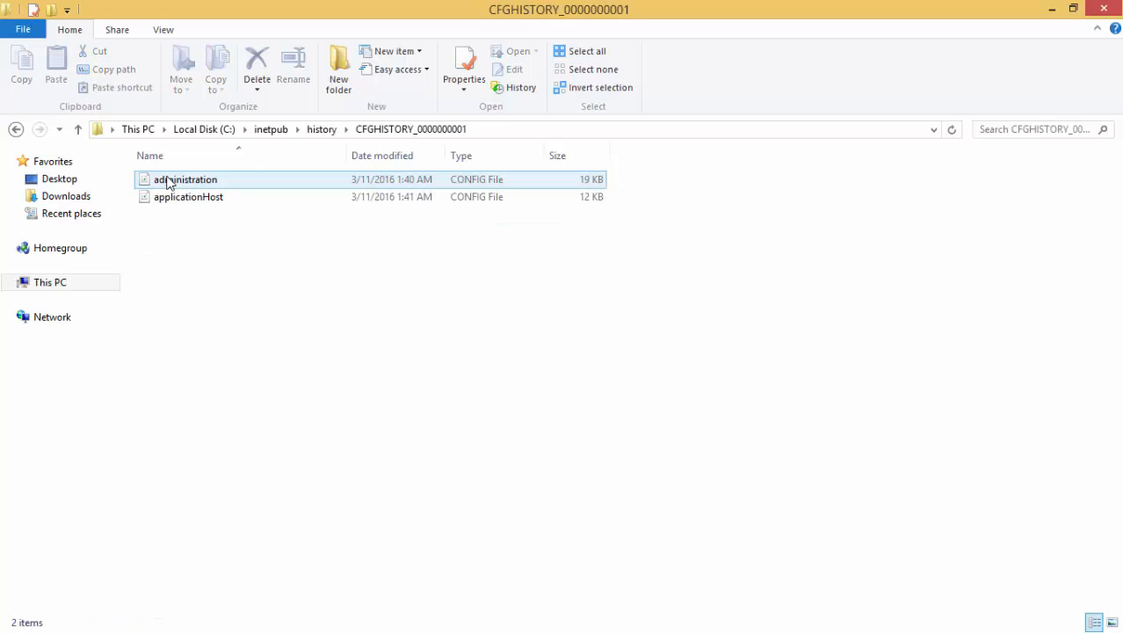
key(BackSpace)
key(BackSpace)
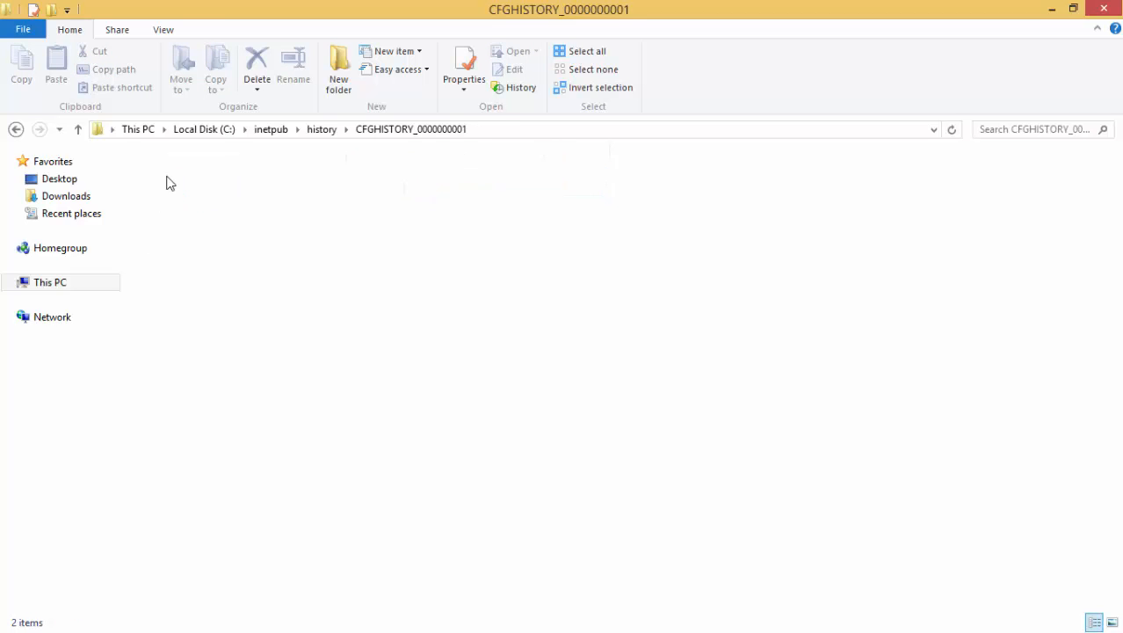
Step: Examine the contents of the logs and temp folders inside inetpub
key(Down)
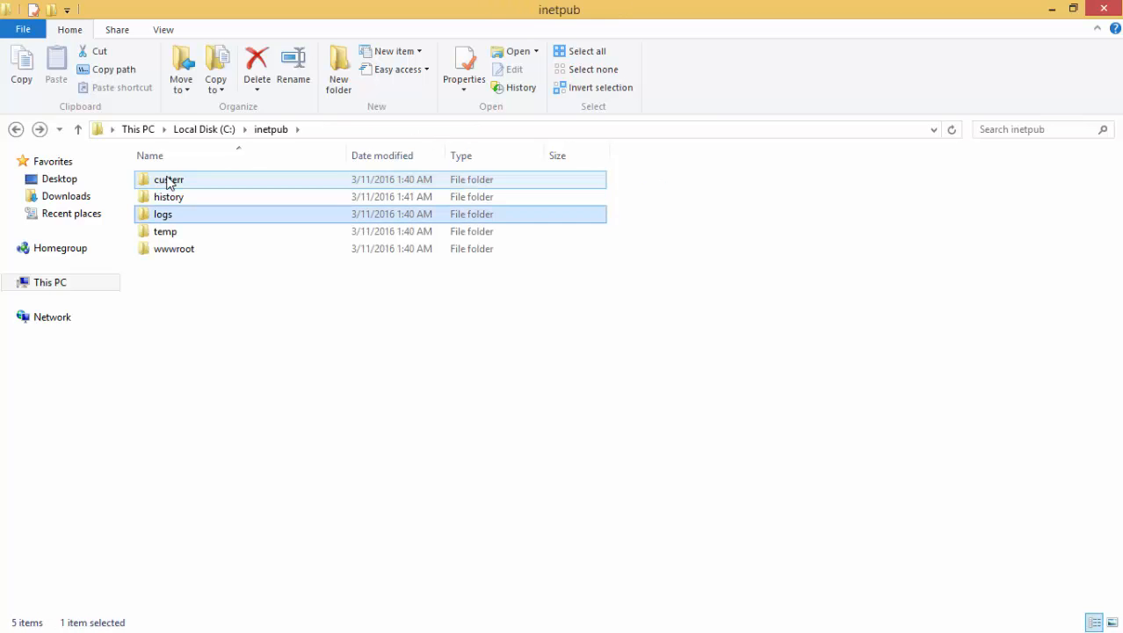
key(Return)
key(Return)
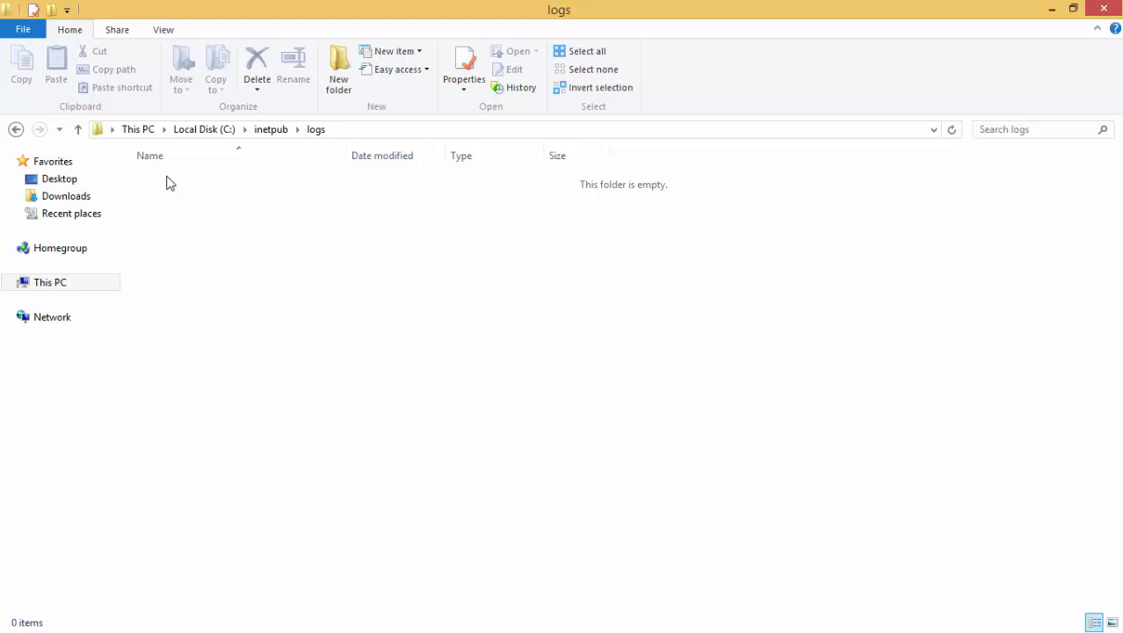
key(BackSpace)
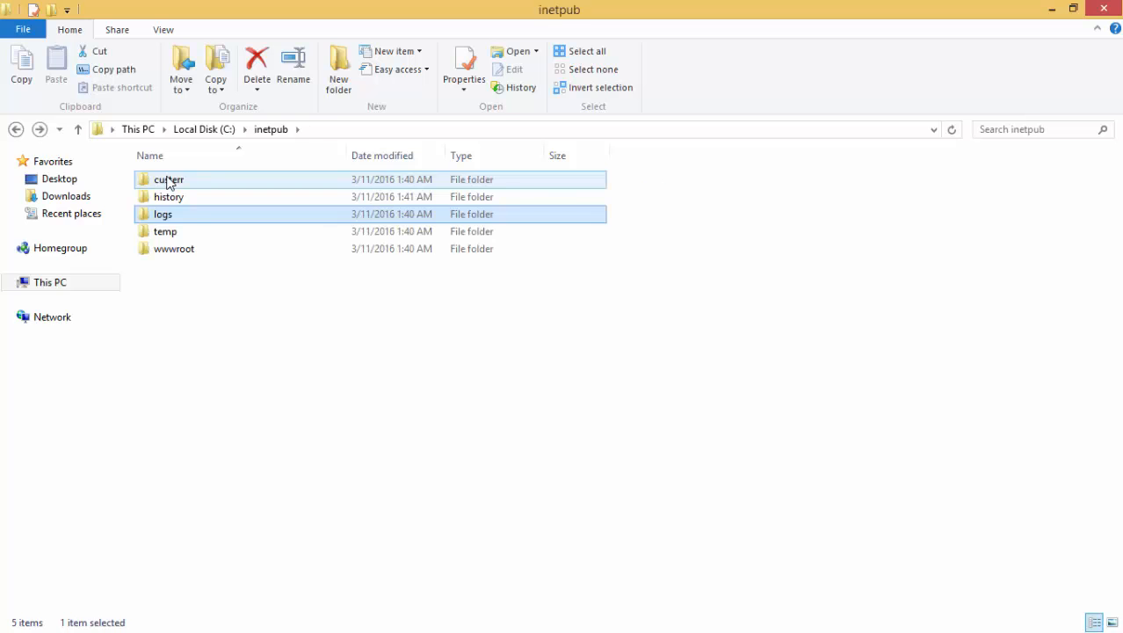
key(Return)
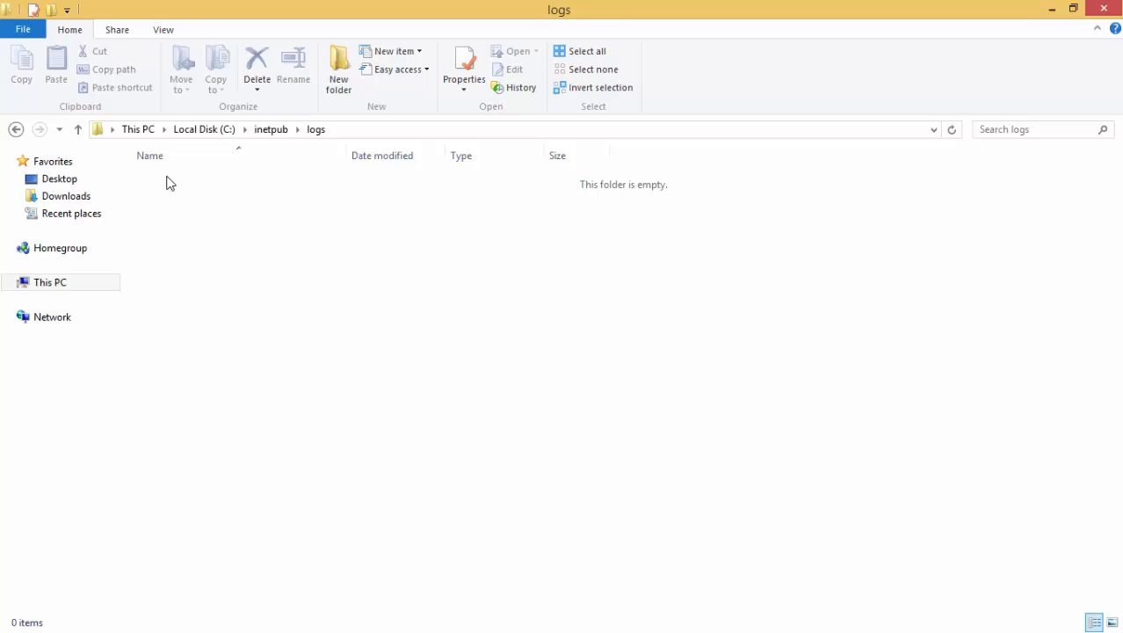
key(BackSpace)
key(Down)
key(Return)
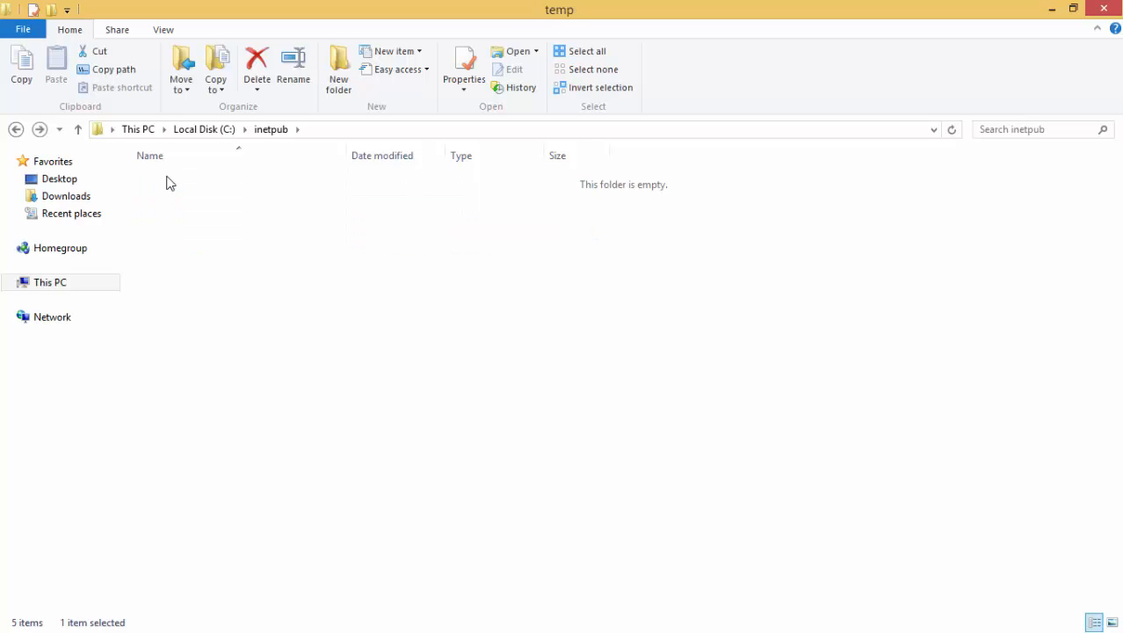
Step: Examine the appPools and IIS Temporary Compressed Files folders inside temp and return to the inetpub folder
key(Down)
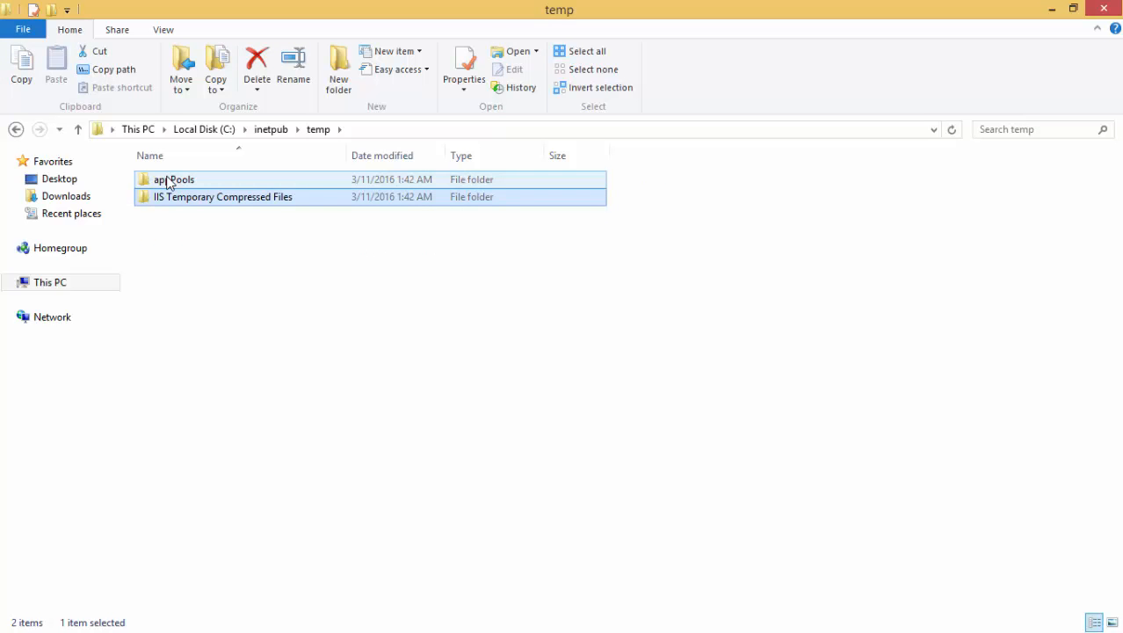
key(Up)
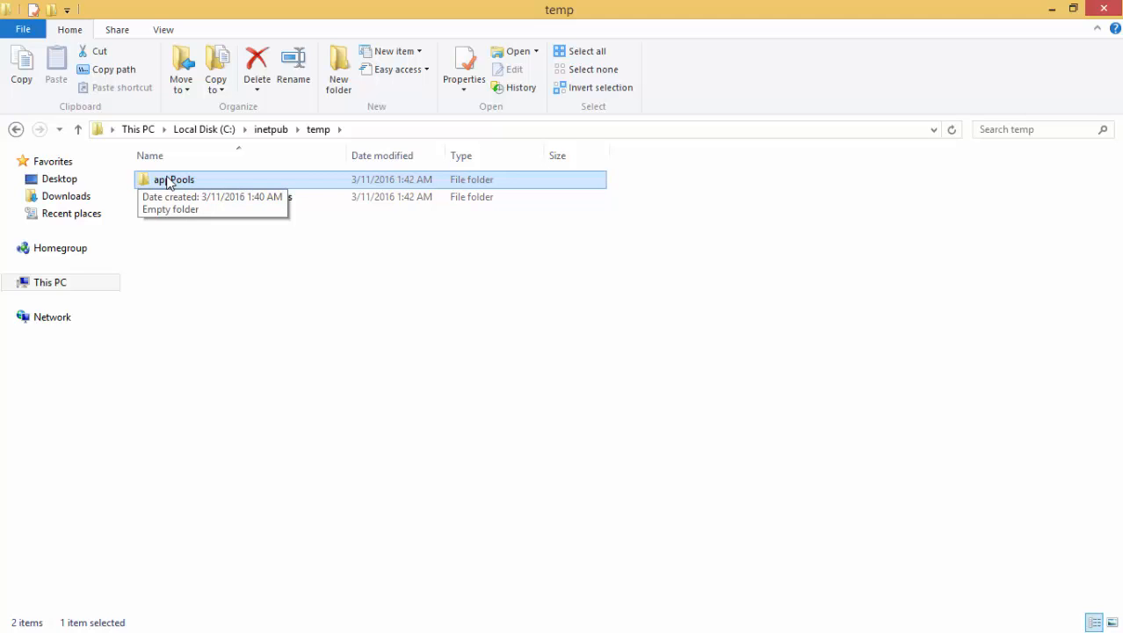
key(Down)
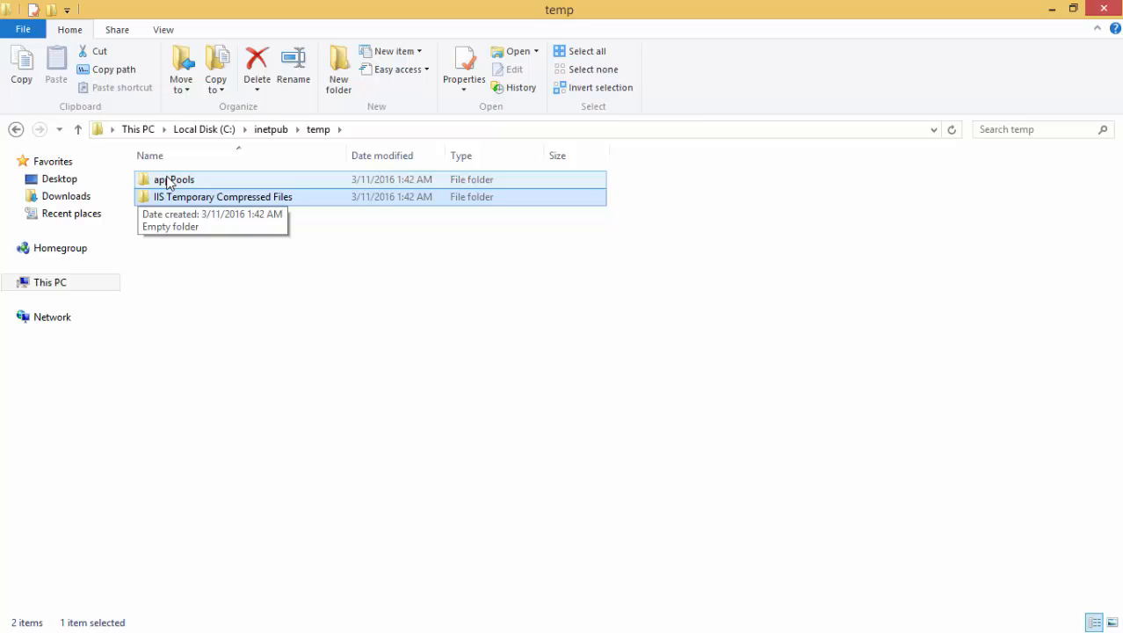
key(Return)
key(Return)
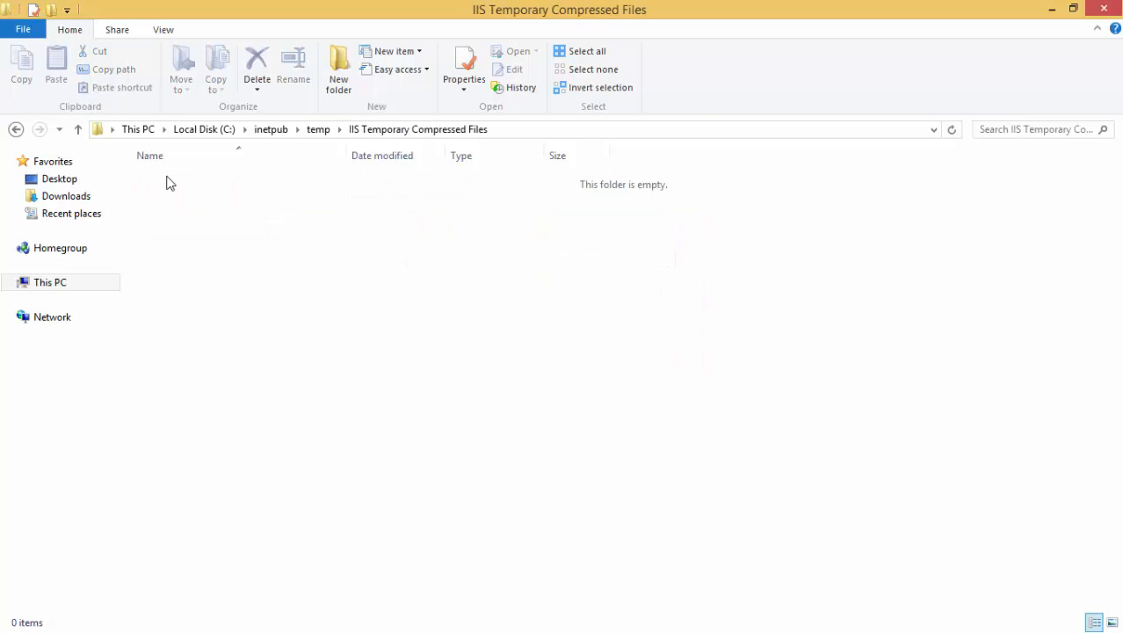
key(BackSpace)
key(BackSpace)
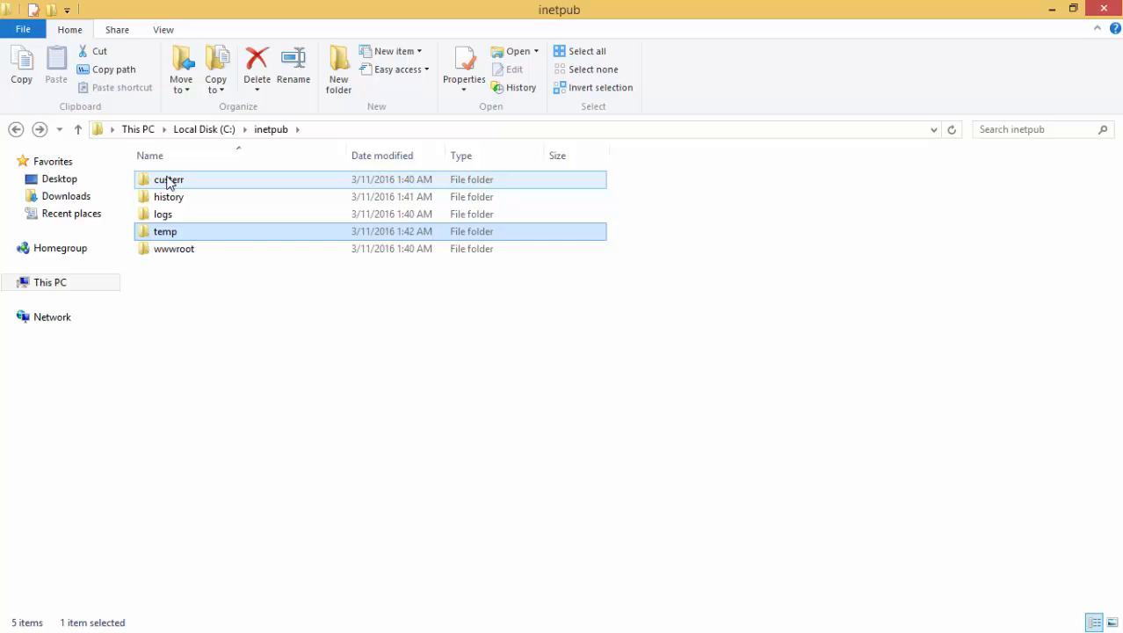
Step: View the iisstart page from the wwwroot folder in the browser, and close the browser and File Explorer
key(Down)
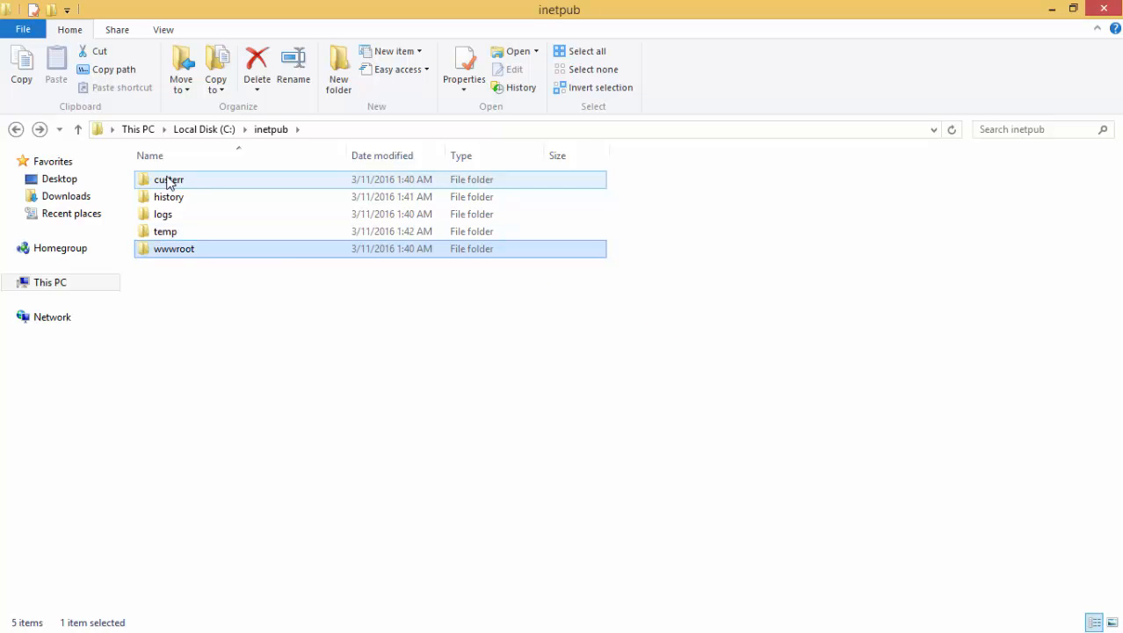
key(Return)
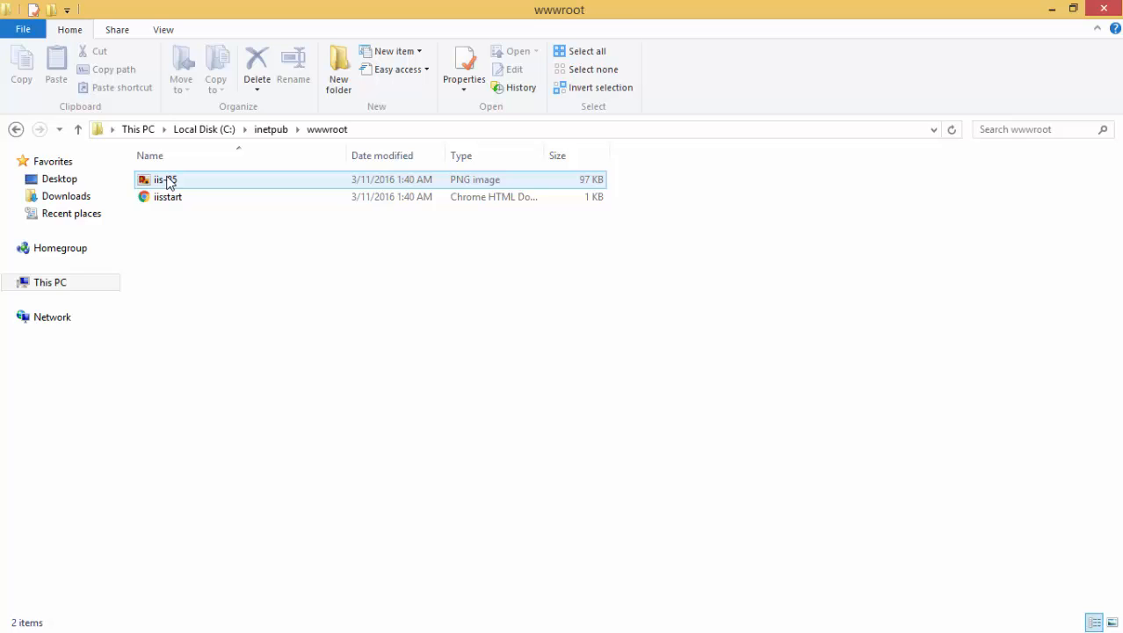
key(Down)
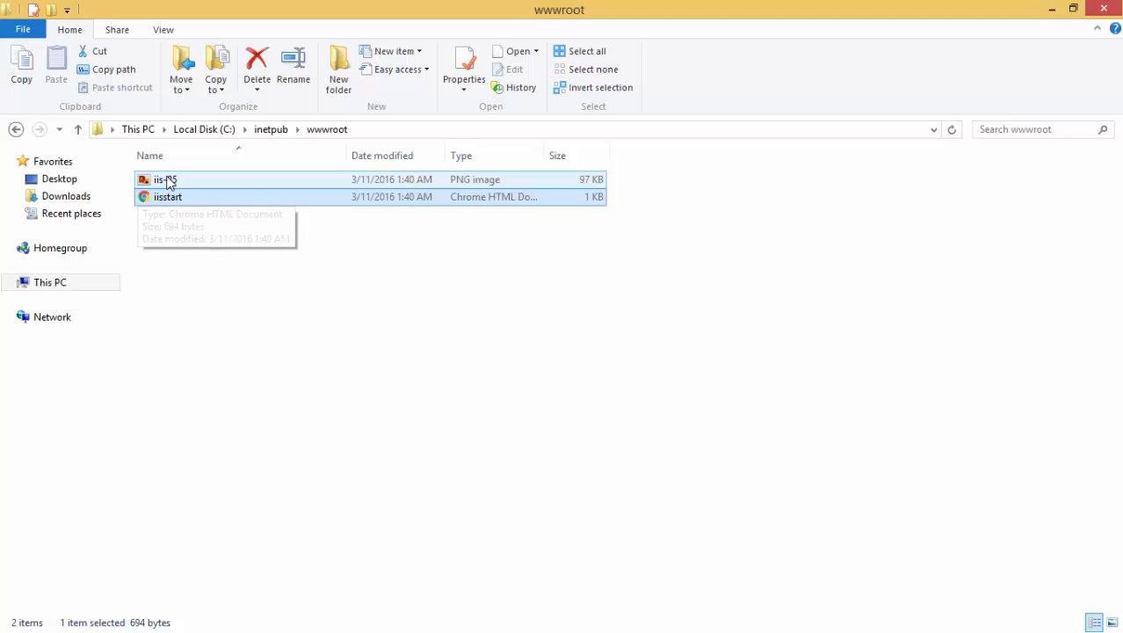
key(Return)
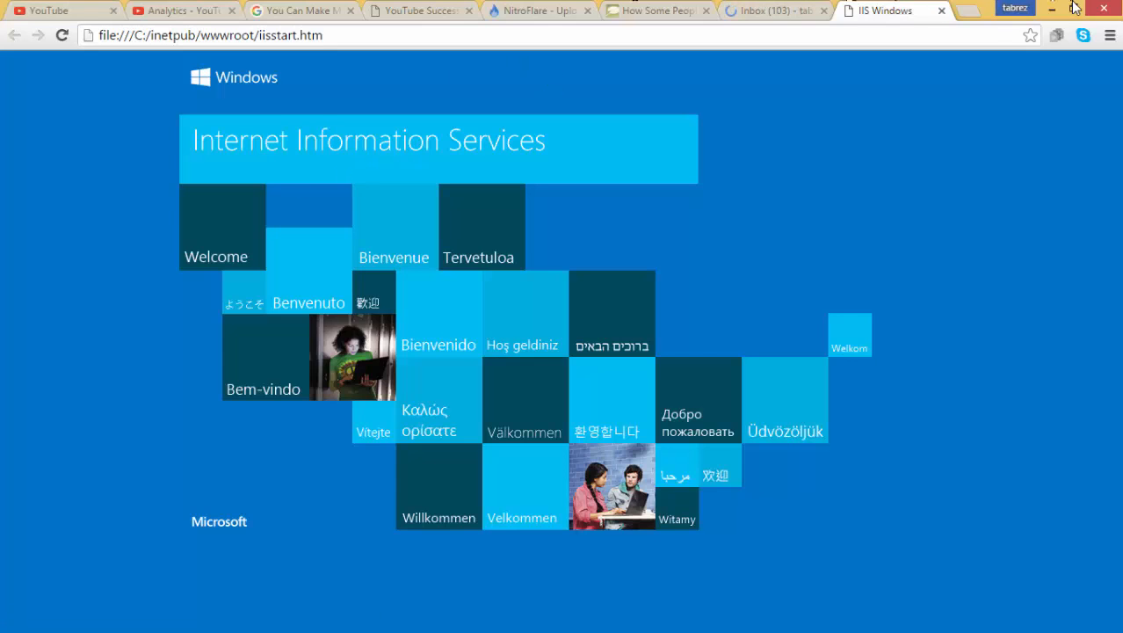
click(1101, 11)
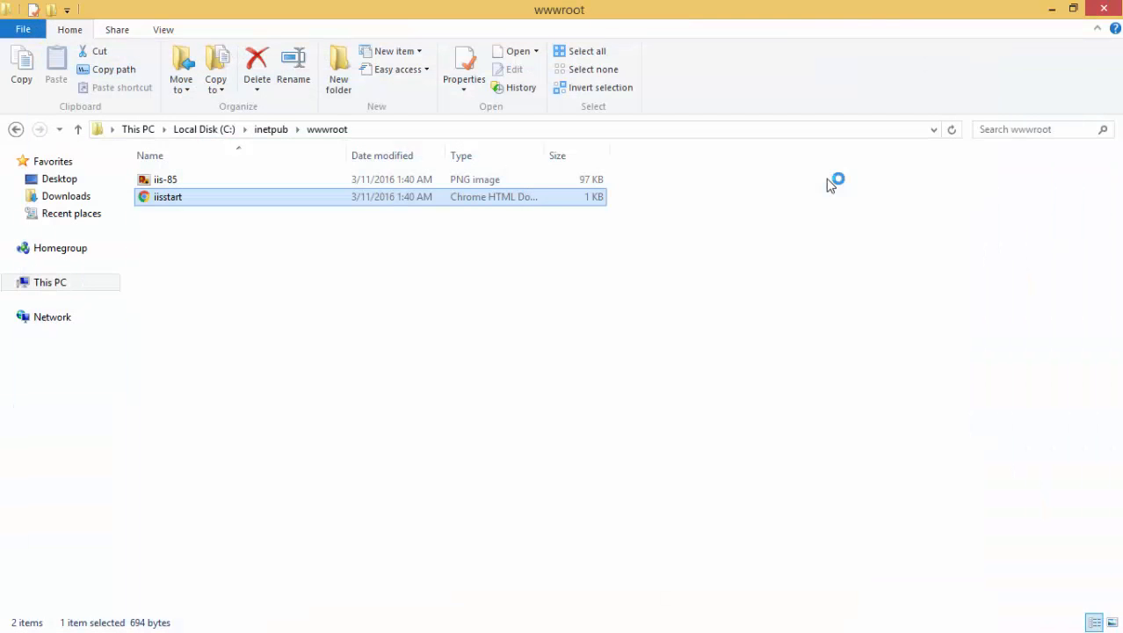
click(1104, 8)
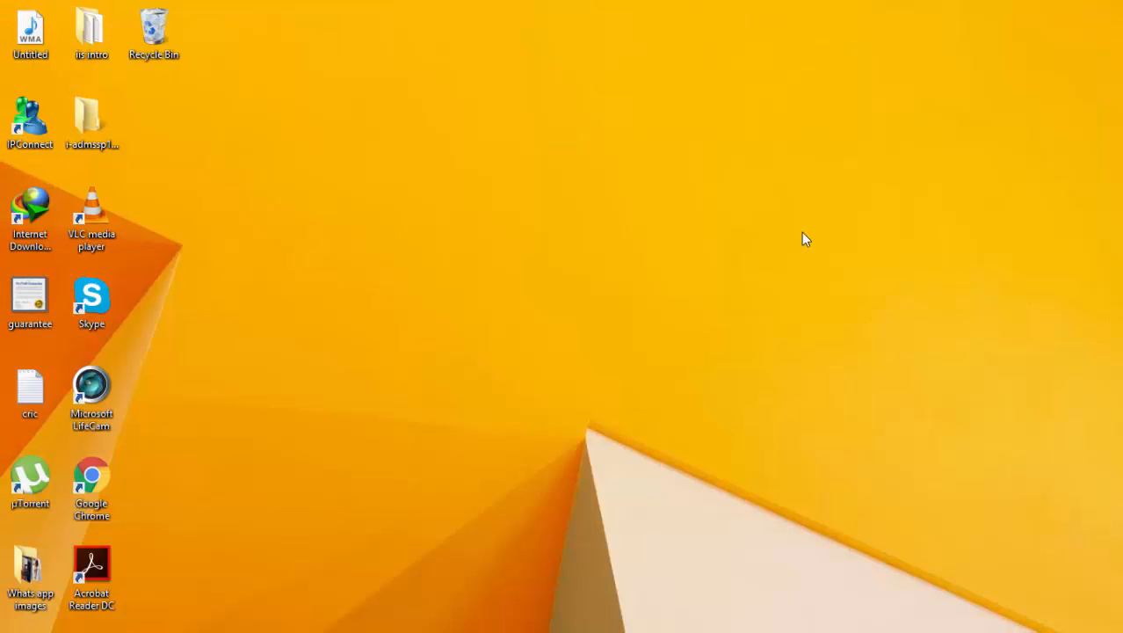
Step: Launch IIS Manager by running inetmgr and accept the Microsoft Web Platform offer with its message set not to show again
key(super+r)
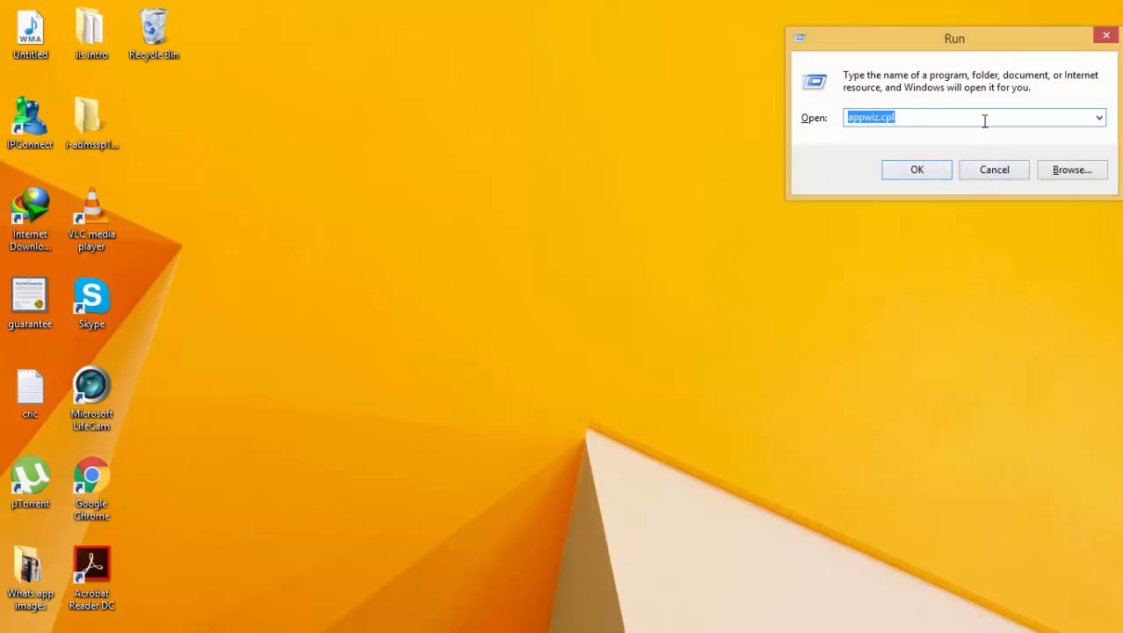
text(inetmgr)
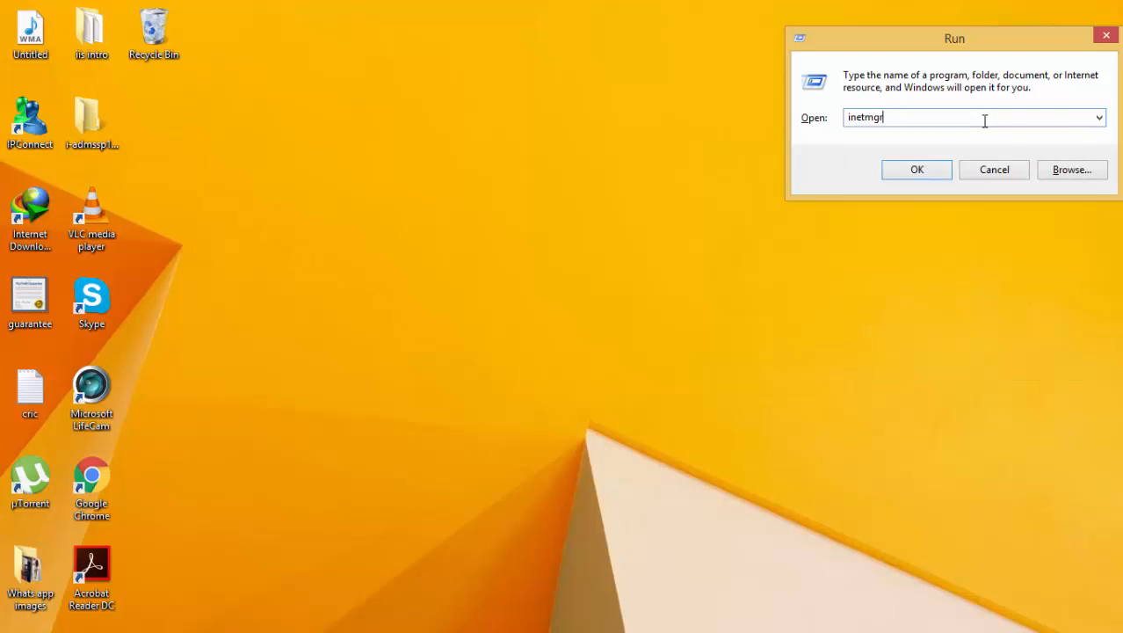
click(915, 172)
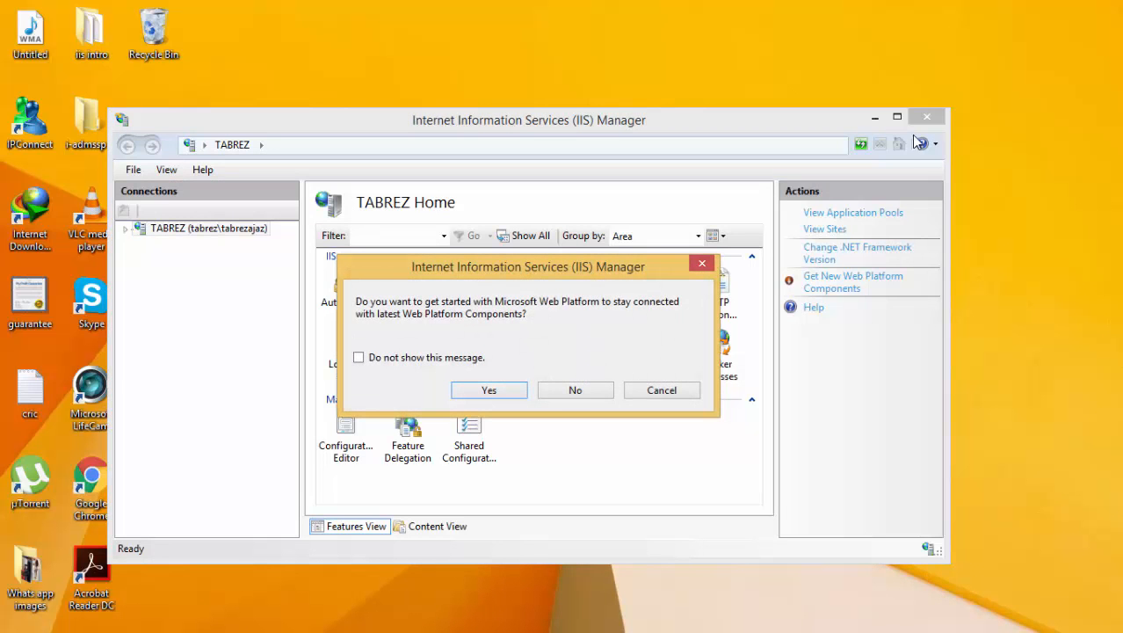
click(426, 361)
click(490, 389)
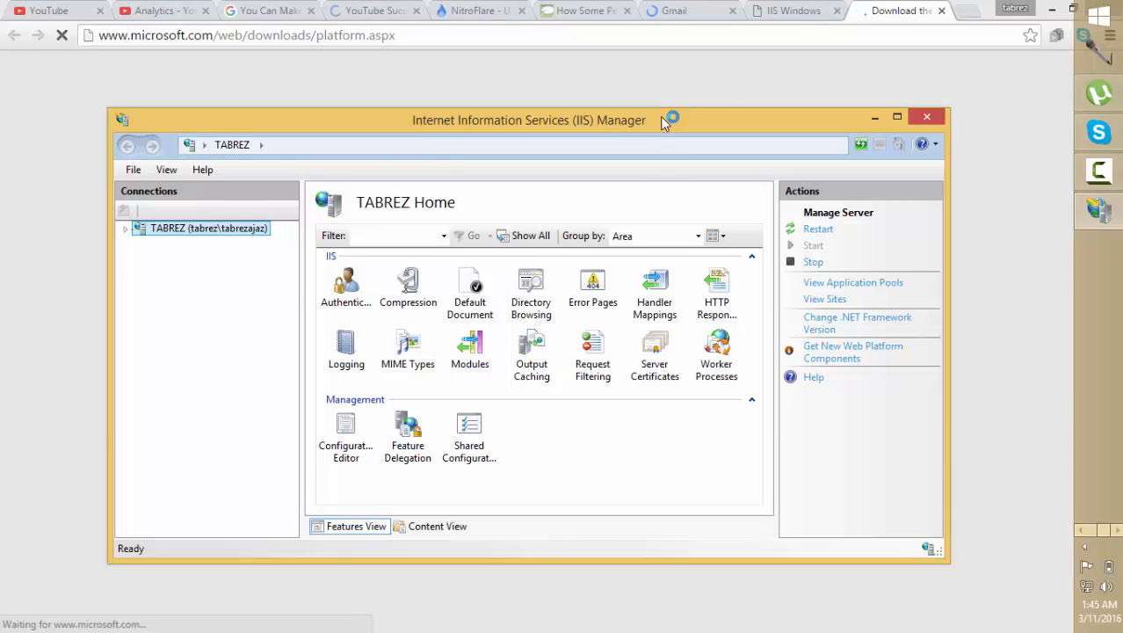
double_click(664, 120)
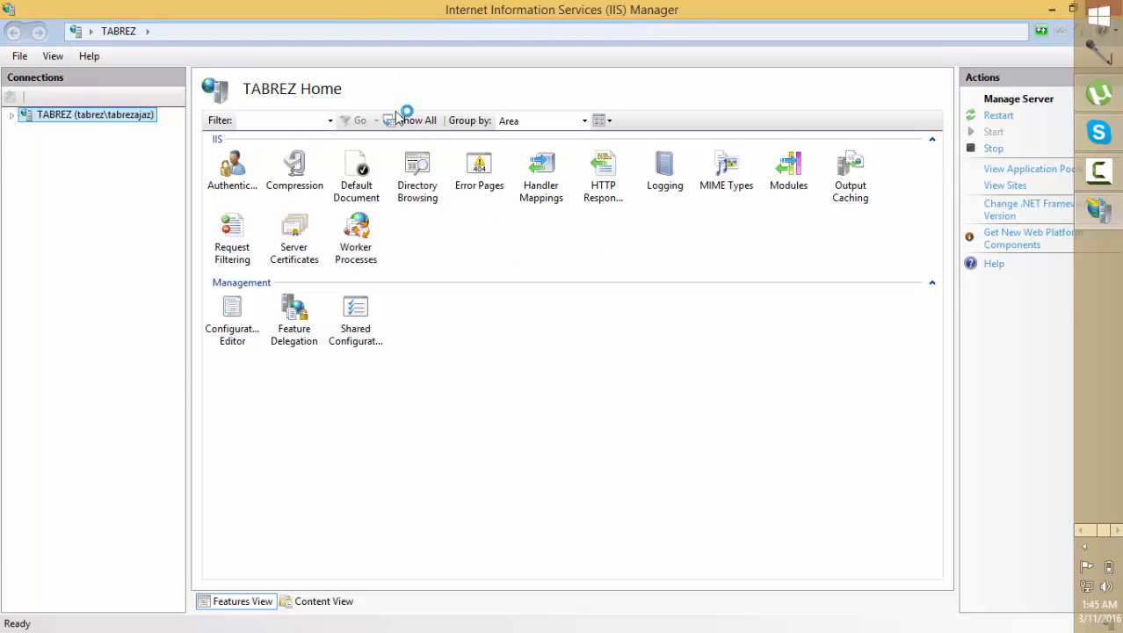
click(623, 337)
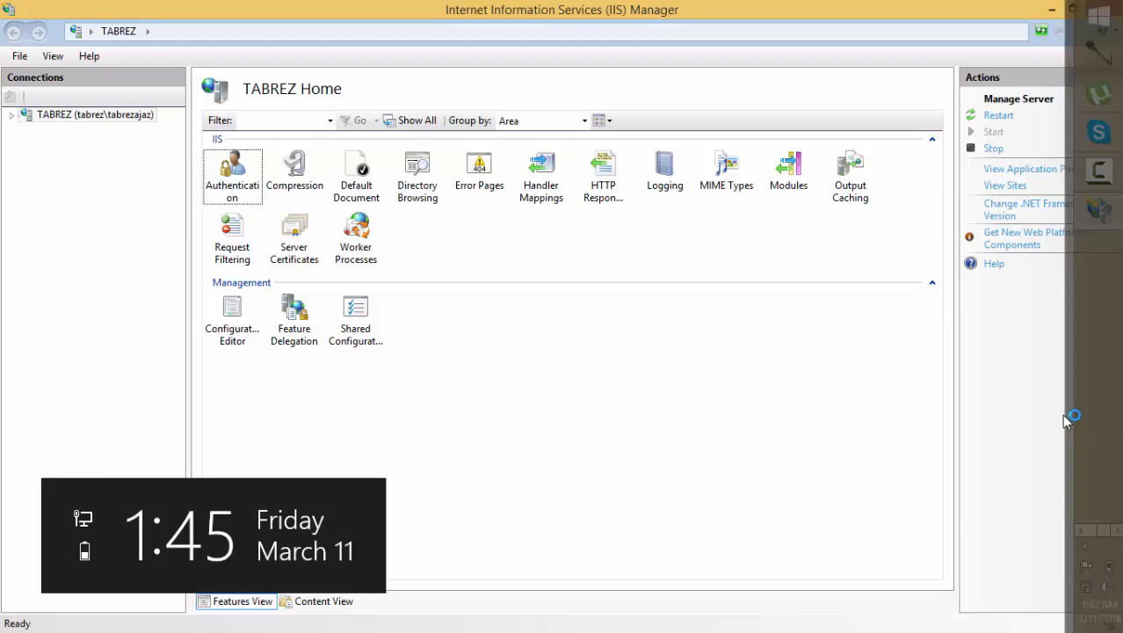
click(1090, 532)
click(847, 425)
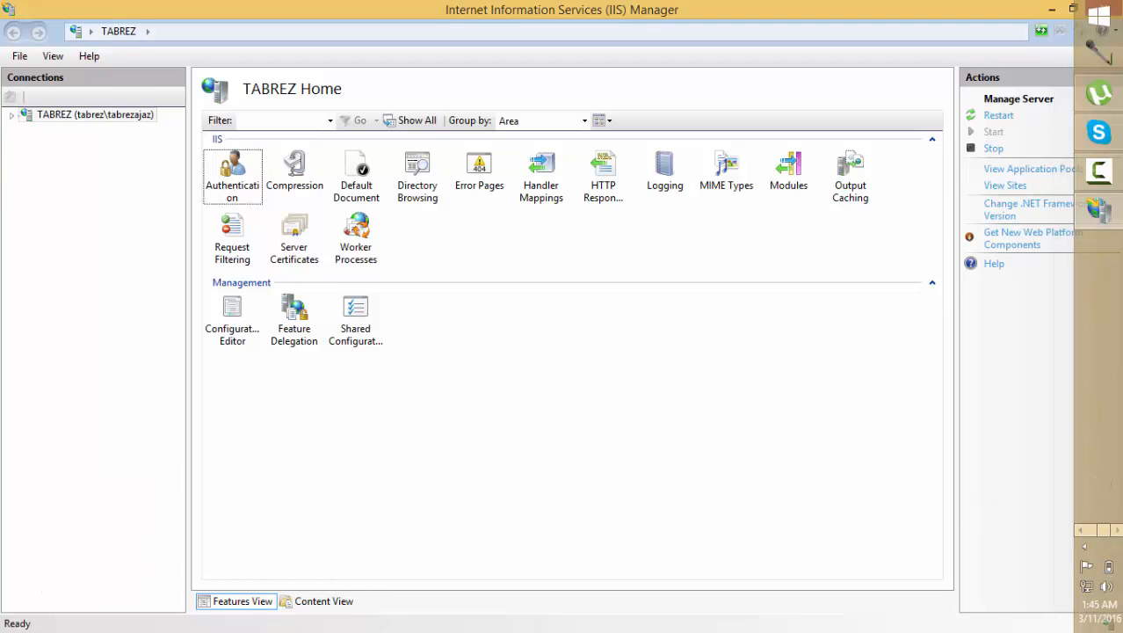
mouse_move(1097, 205)
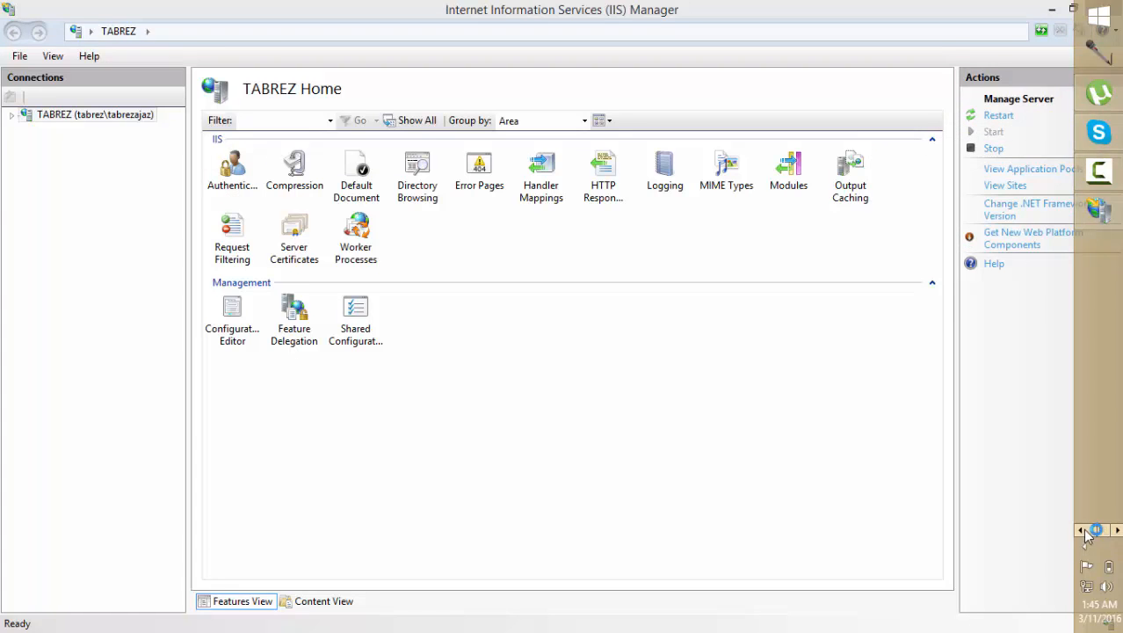
click(1082, 531)
click(700, 433)
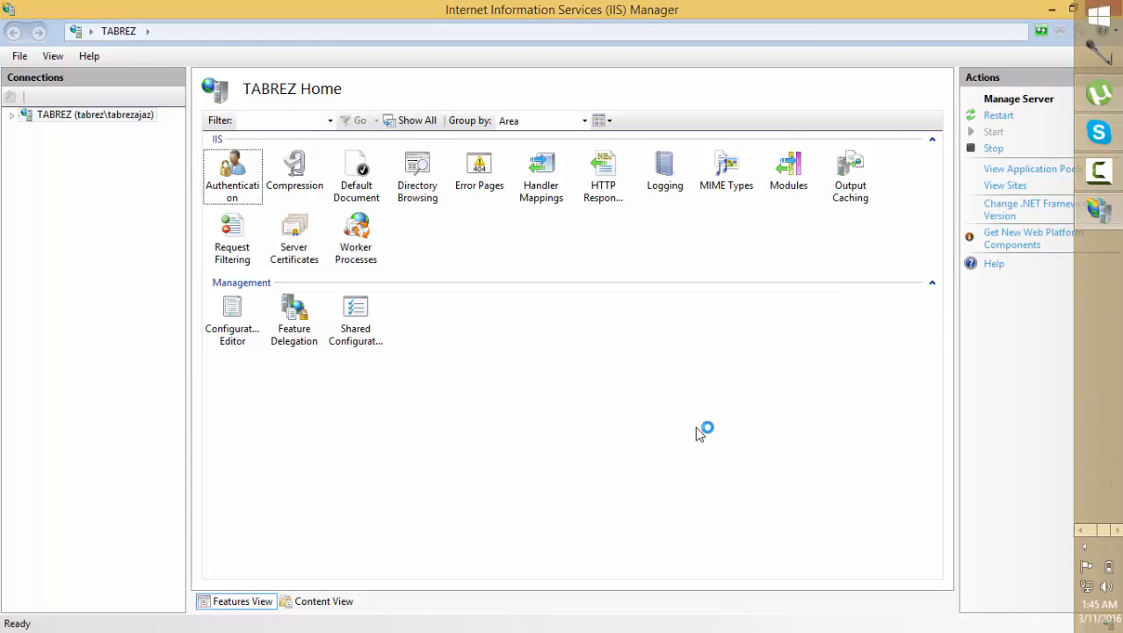
double_click(813, 10)
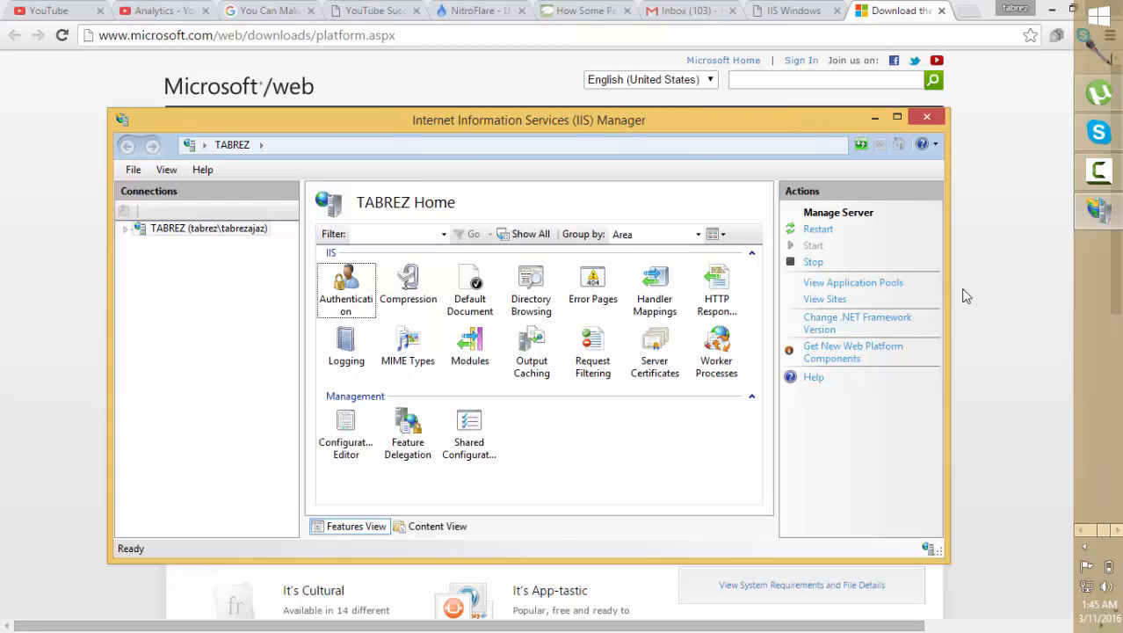
Step: Open Default Web Site under the server's Sites node, view its content files and return to its features
click(126, 230)
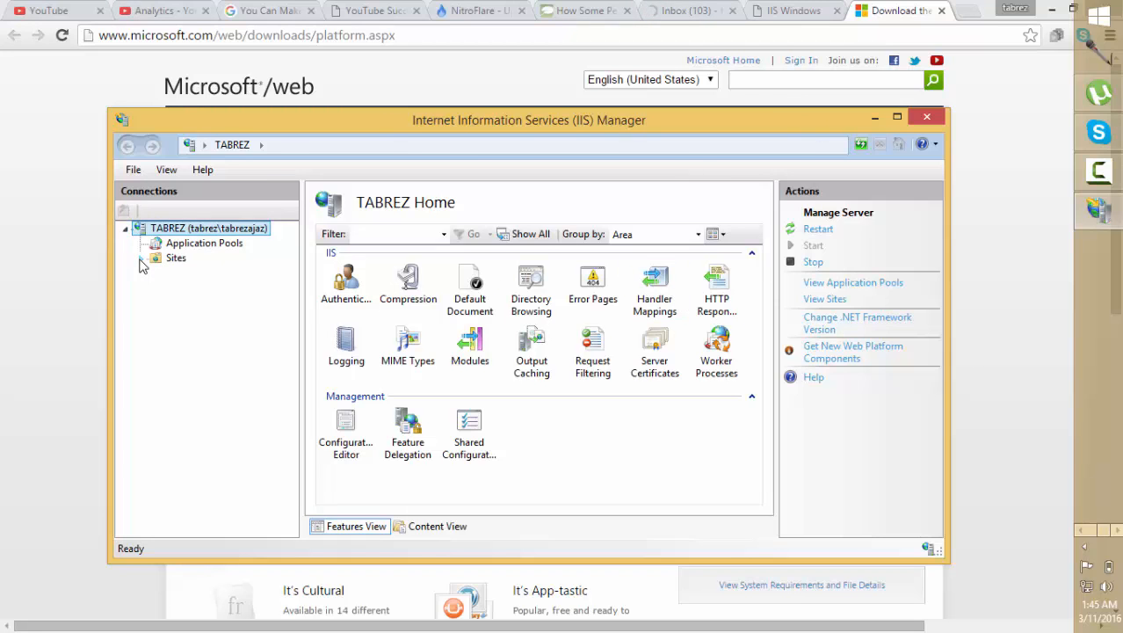
click(140, 259)
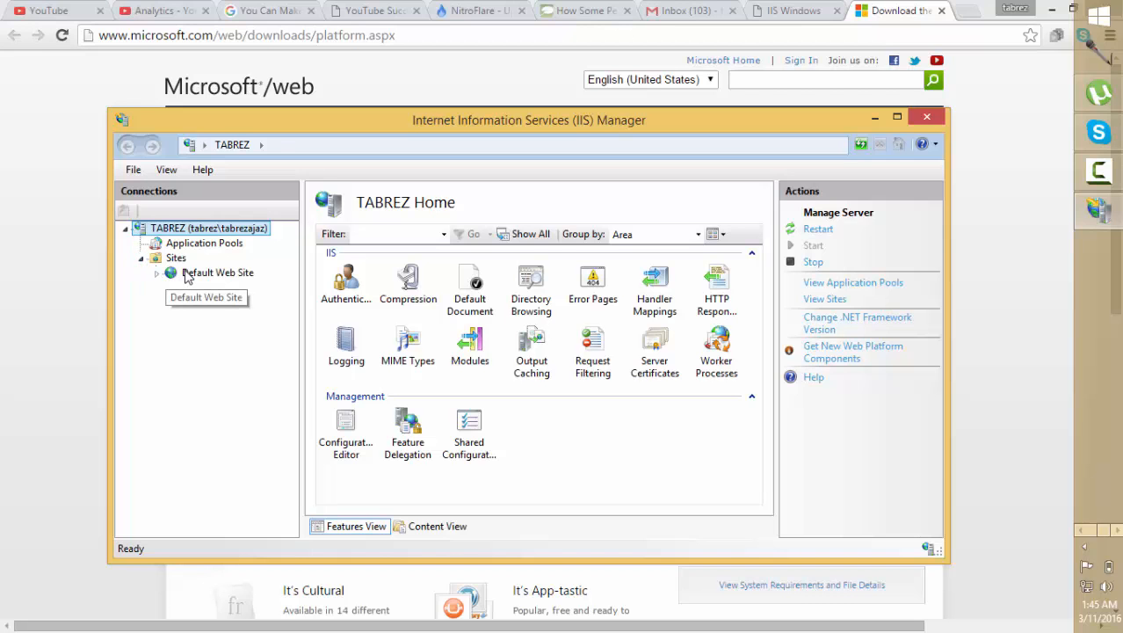
click(187, 276)
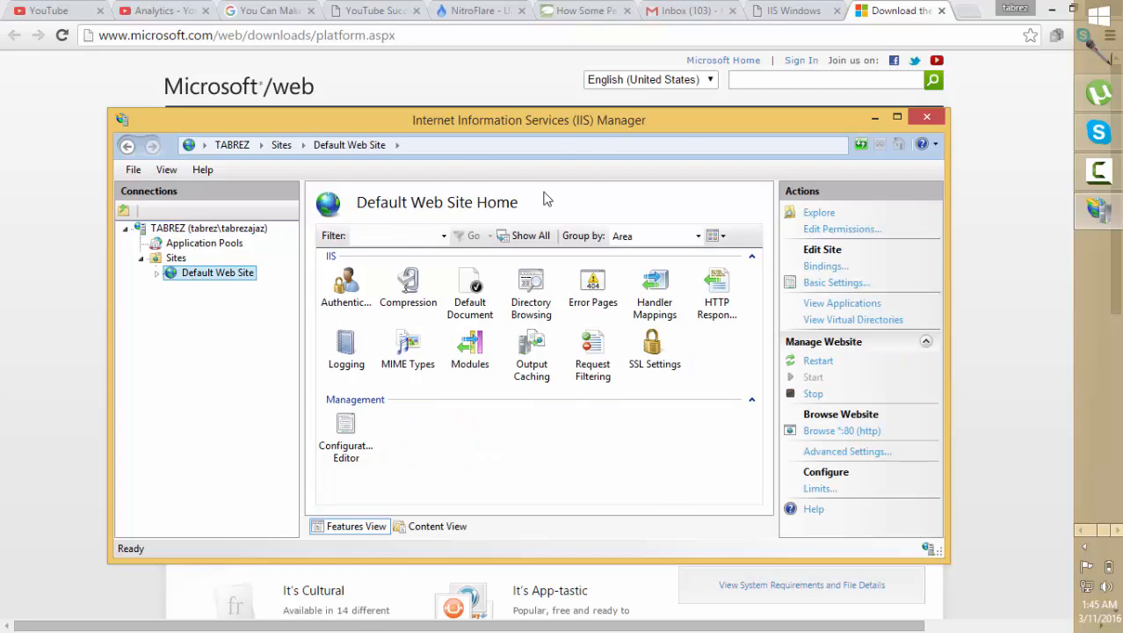
double_click(587, 120)
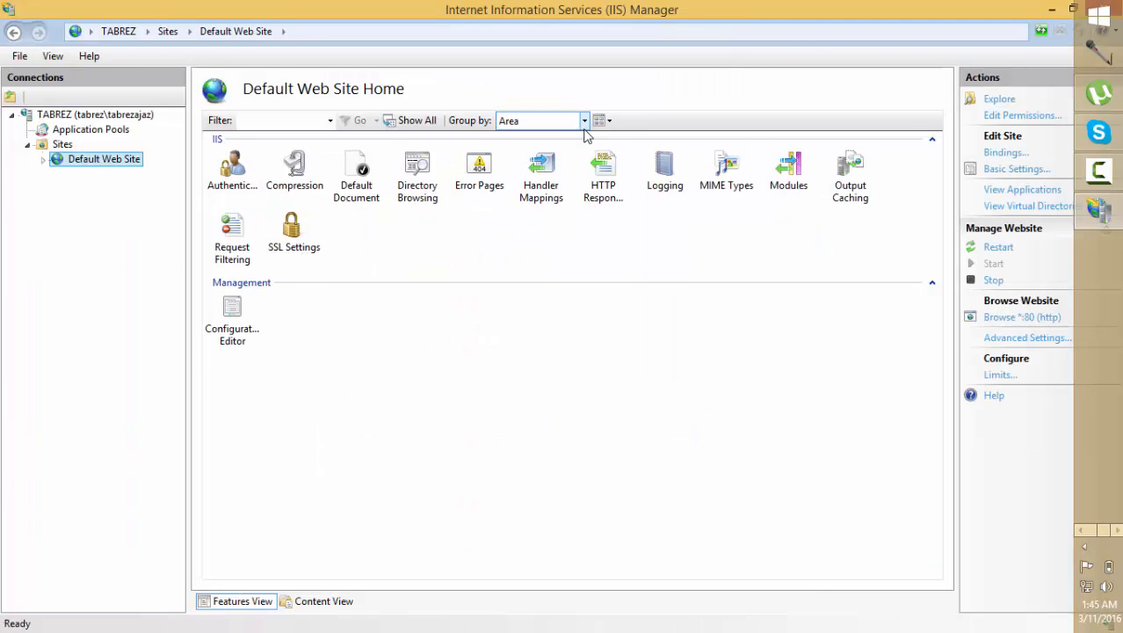
double_click(842, 9)
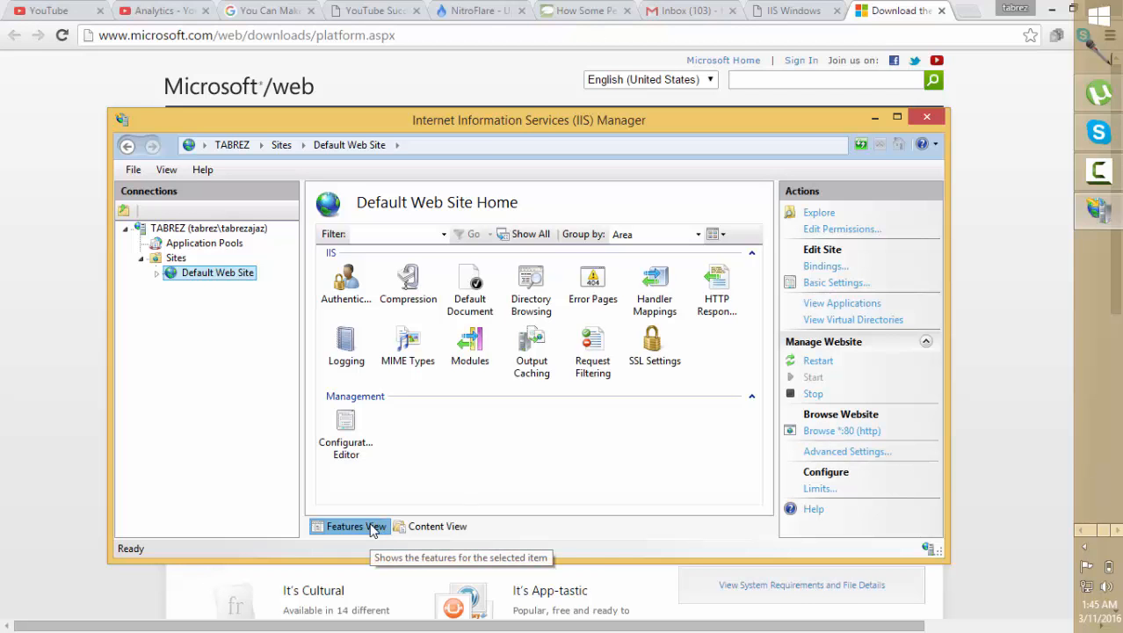
click(429, 528)
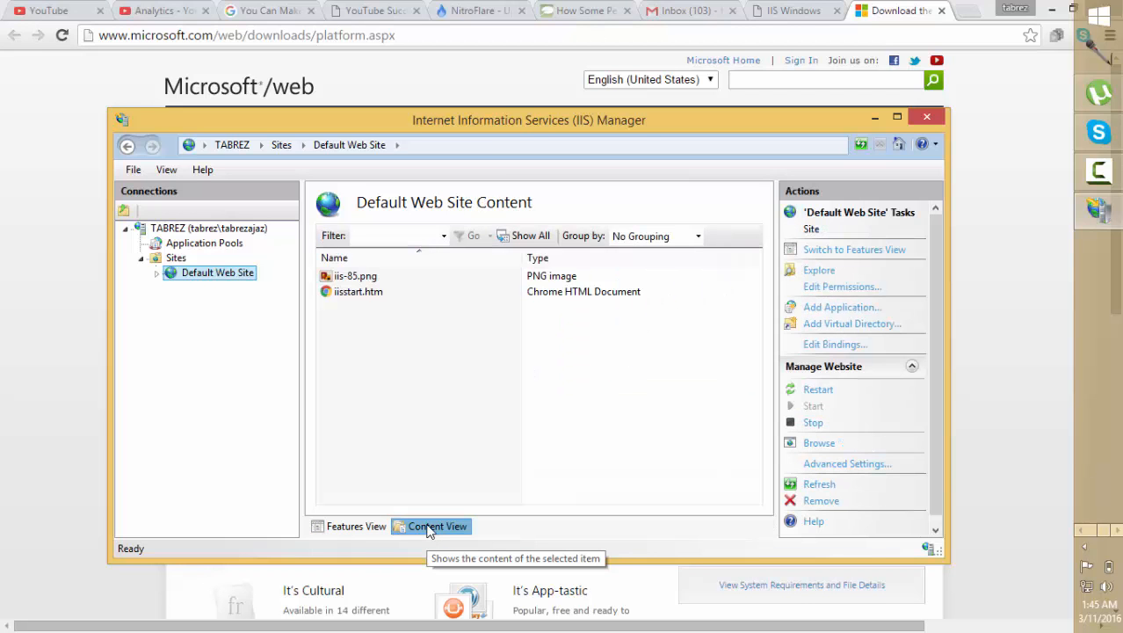
click(374, 528)
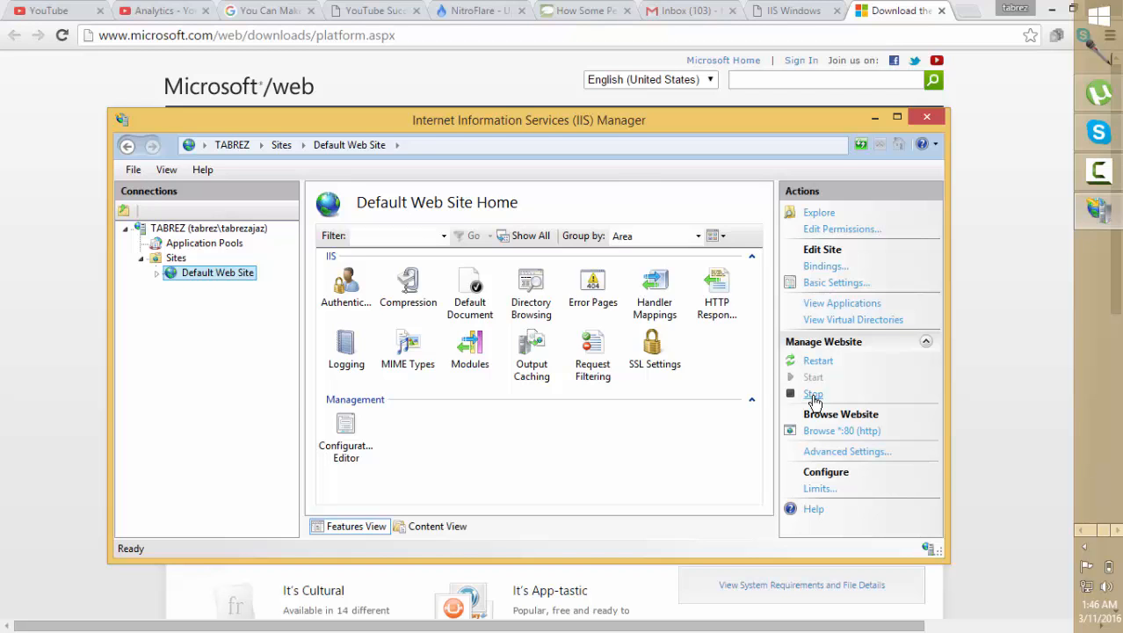
Step: Stop Default Web Site and start it again
click(814, 400)
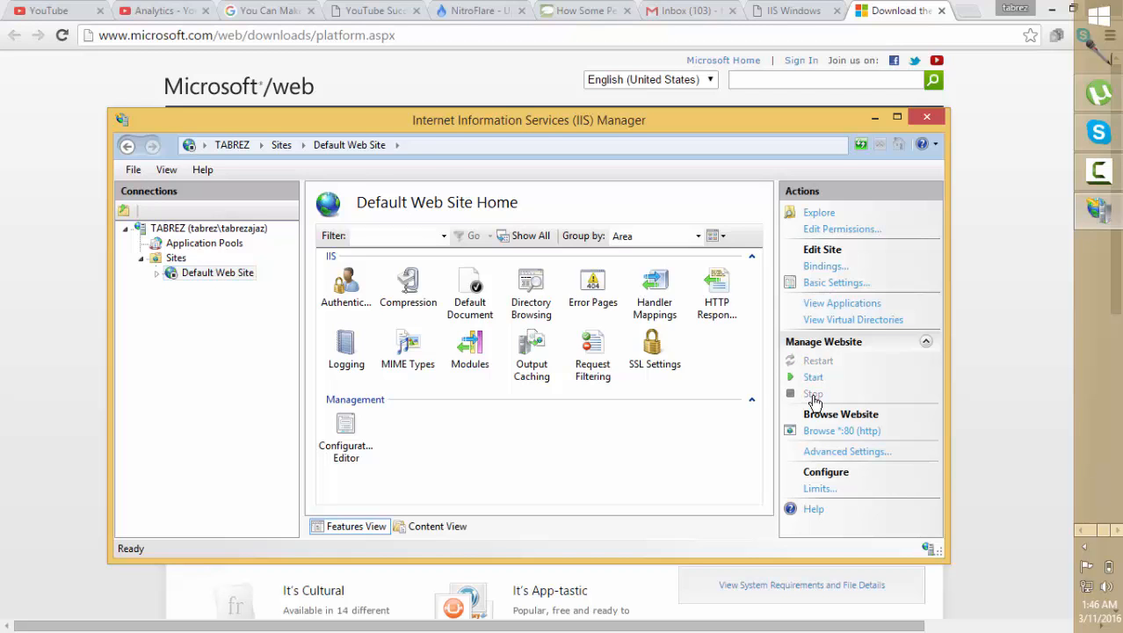
click(822, 377)
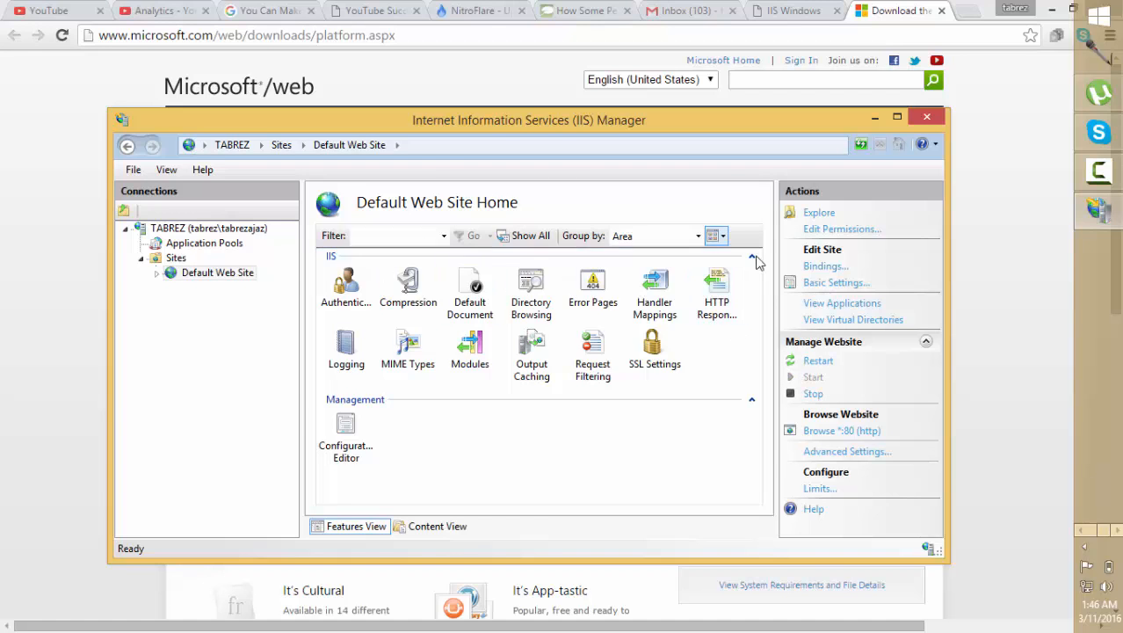
Step: Open the Add Application form from the site's applications list and check the application pool choices, cancelling the pool selection
click(835, 303)
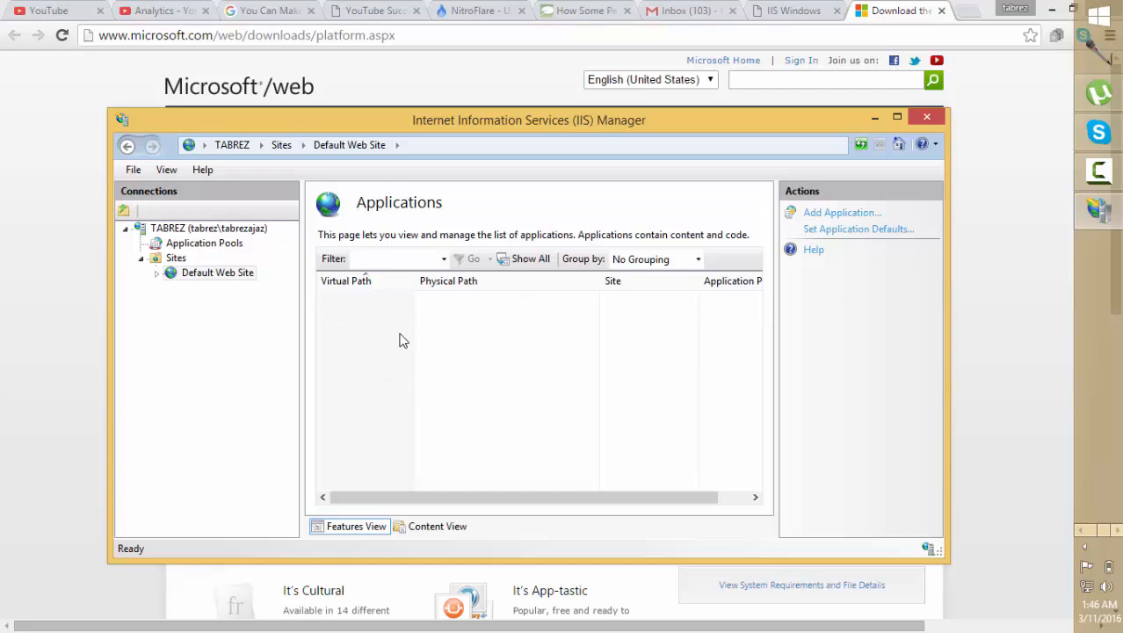
click(839, 218)
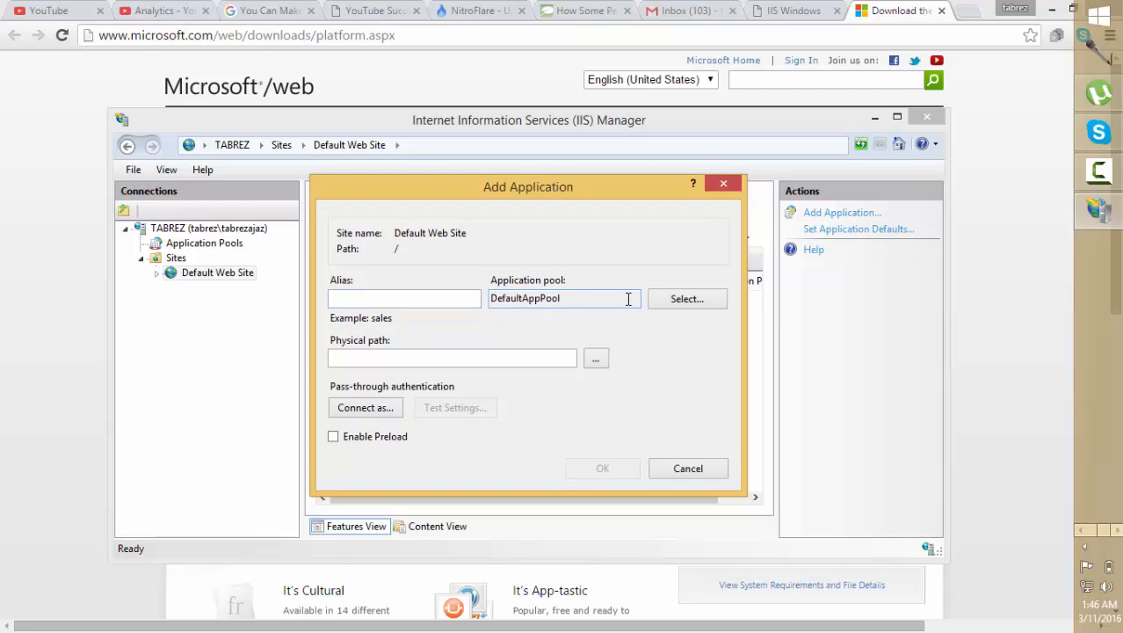
drag(629, 299, 470, 301)
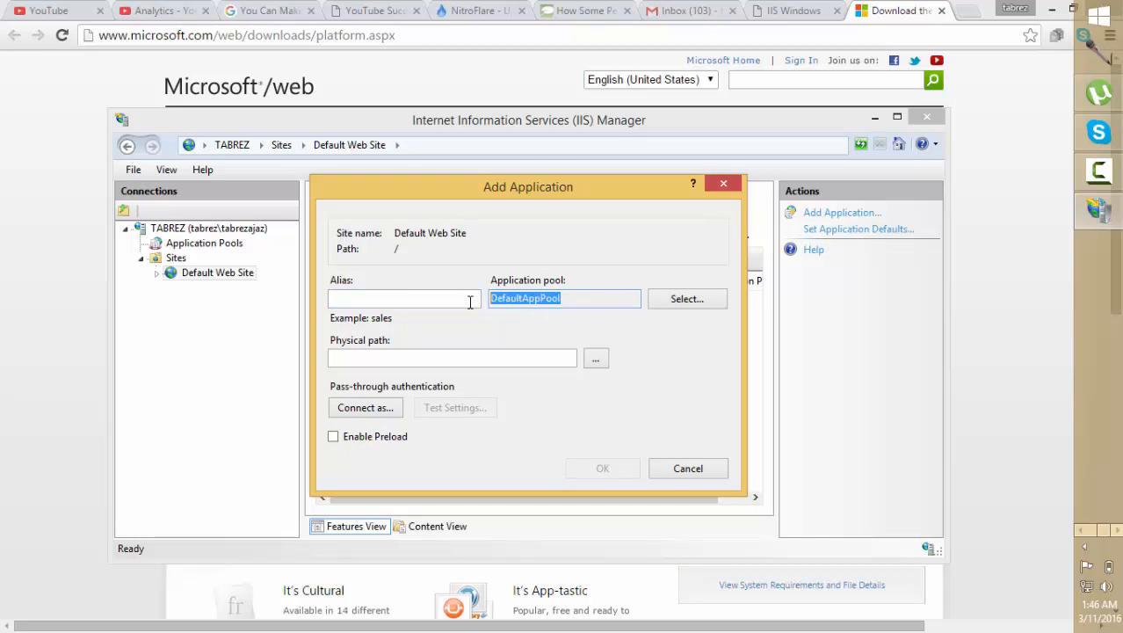
click(686, 303)
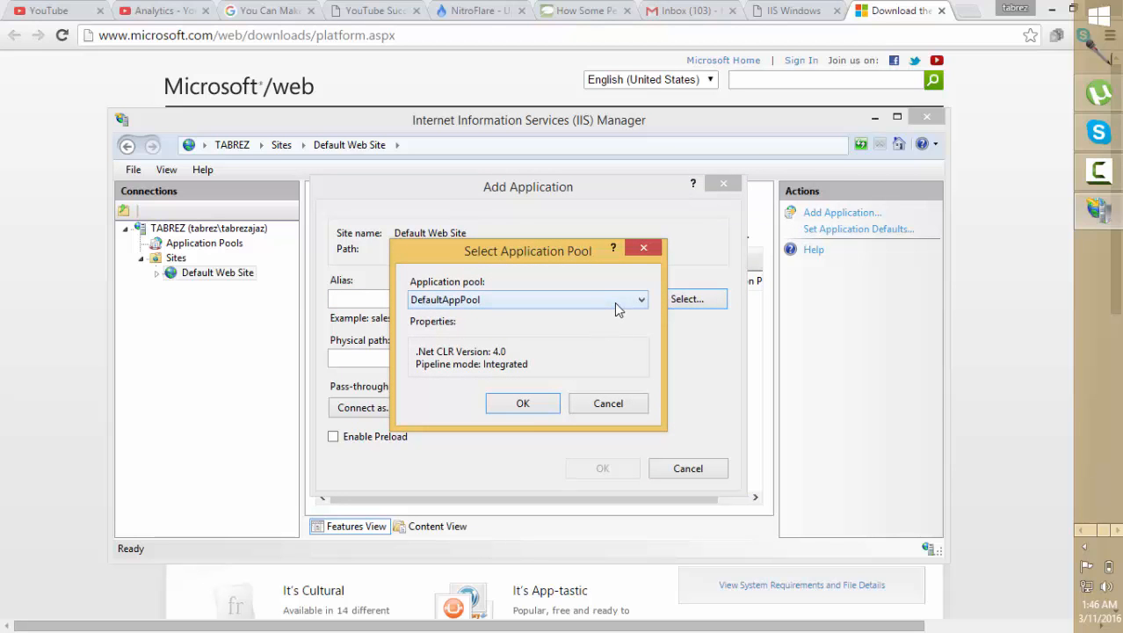
click(618, 304)
click(612, 410)
click(613, 411)
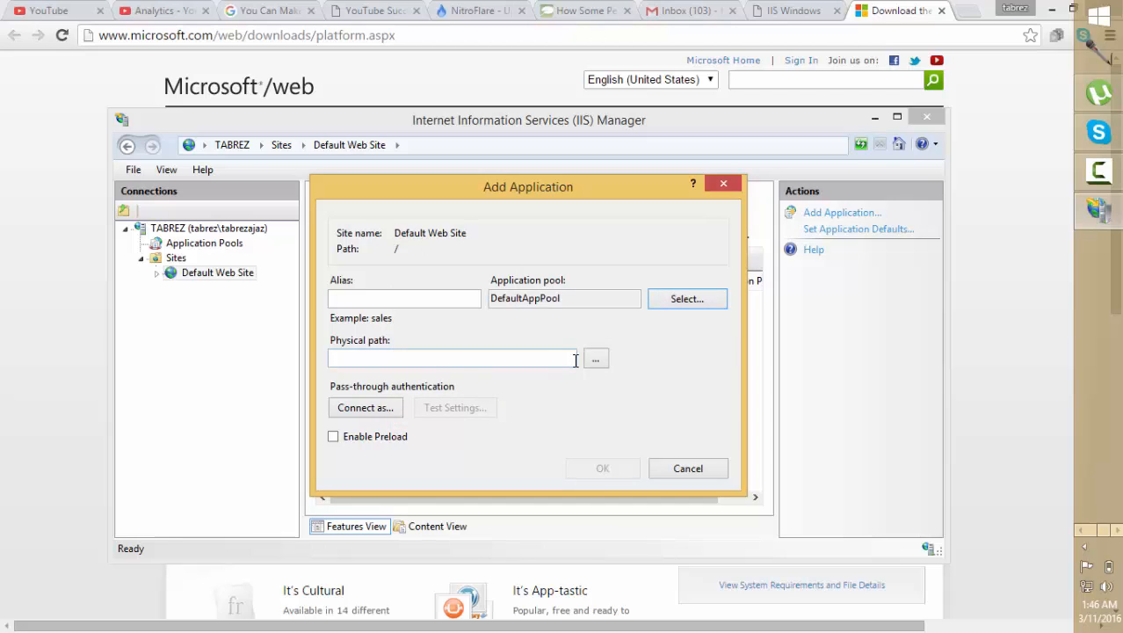
Step: Cancel the Add Application form without adding anything and view Default Web Site's content files
click(576, 361)
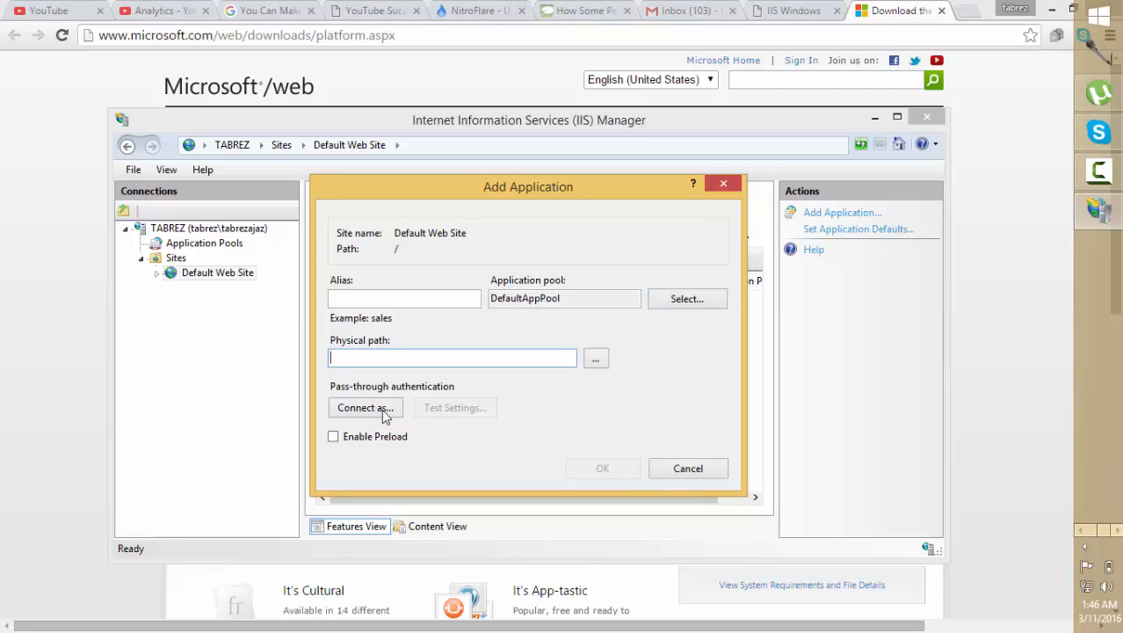
click(691, 473)
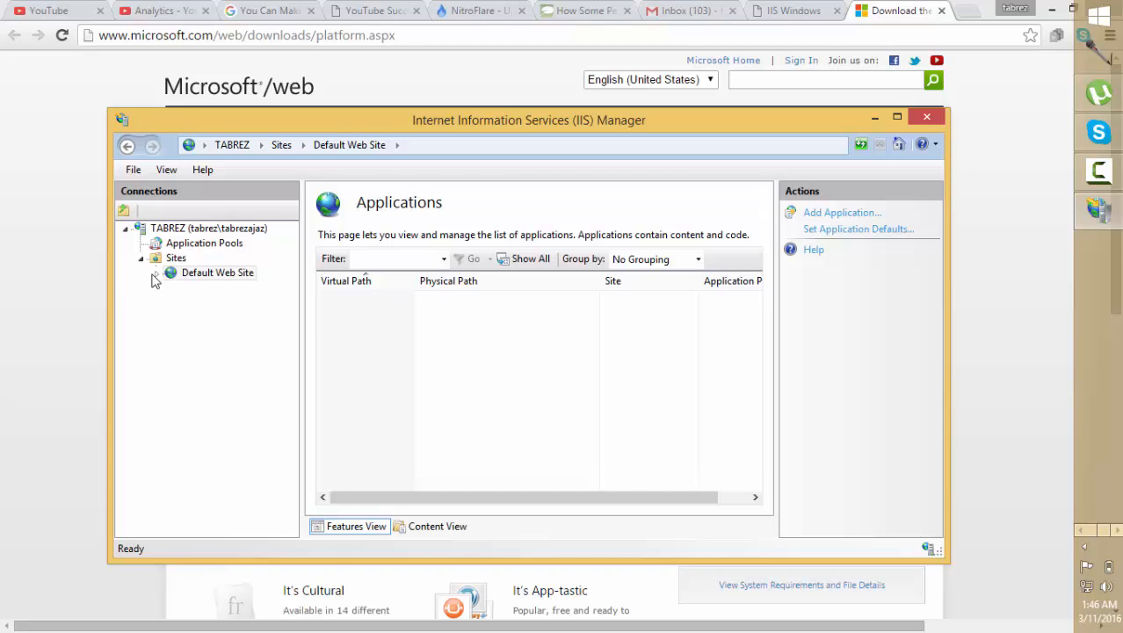
click(160, 279)
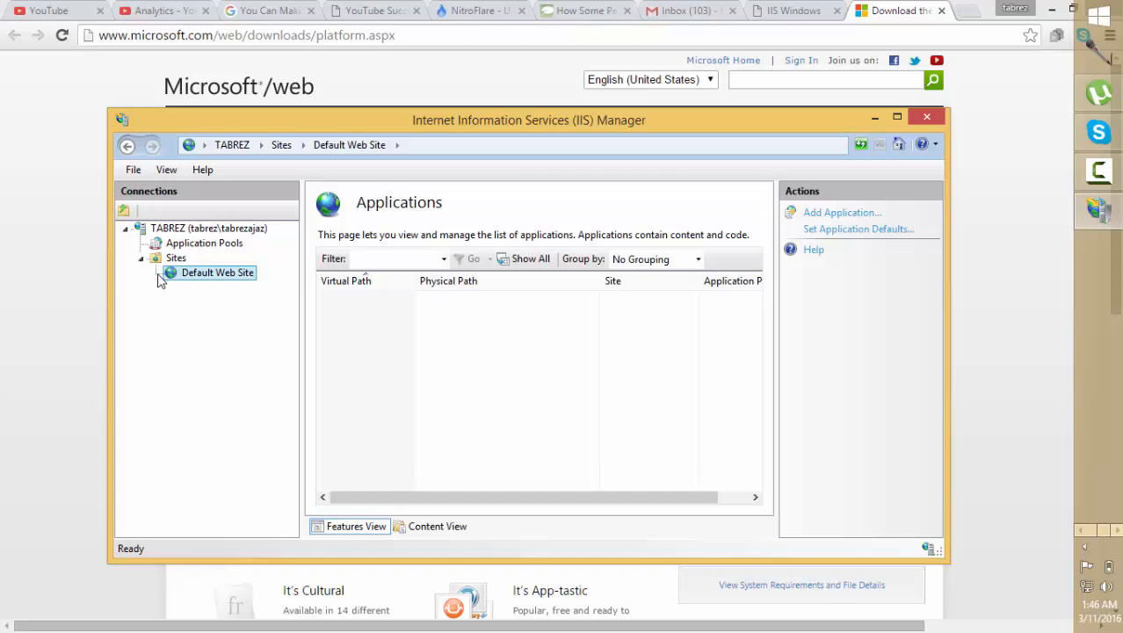
click(411, 526)
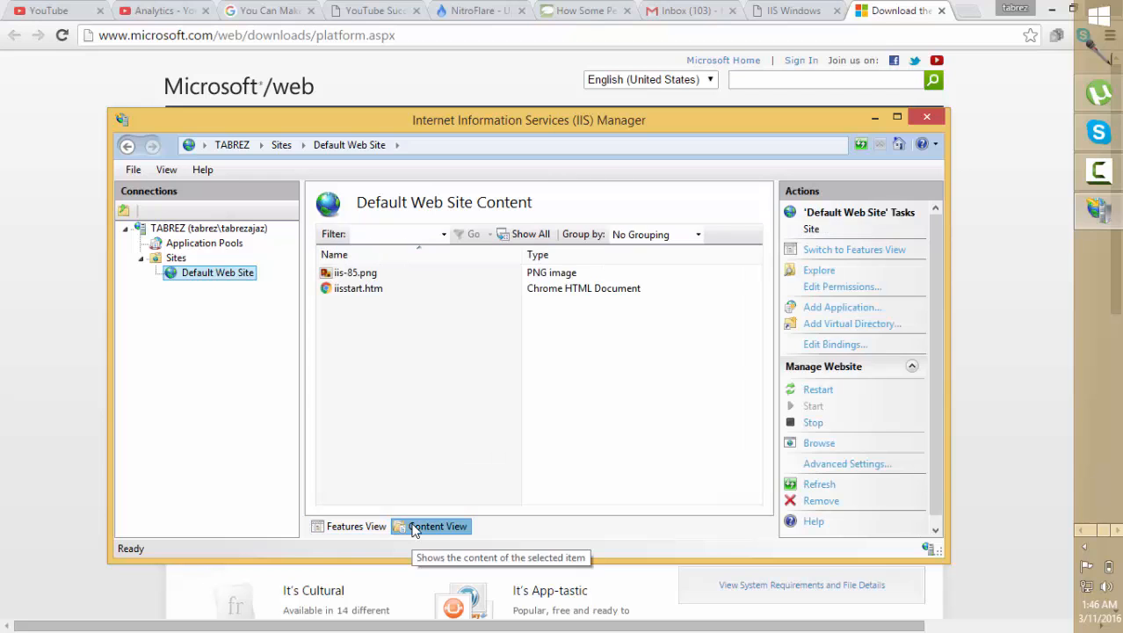
Step: Open the server's application pools, widen the list area and examine DefaultAppPool's details, leaving its name unedited
click(185, 245)
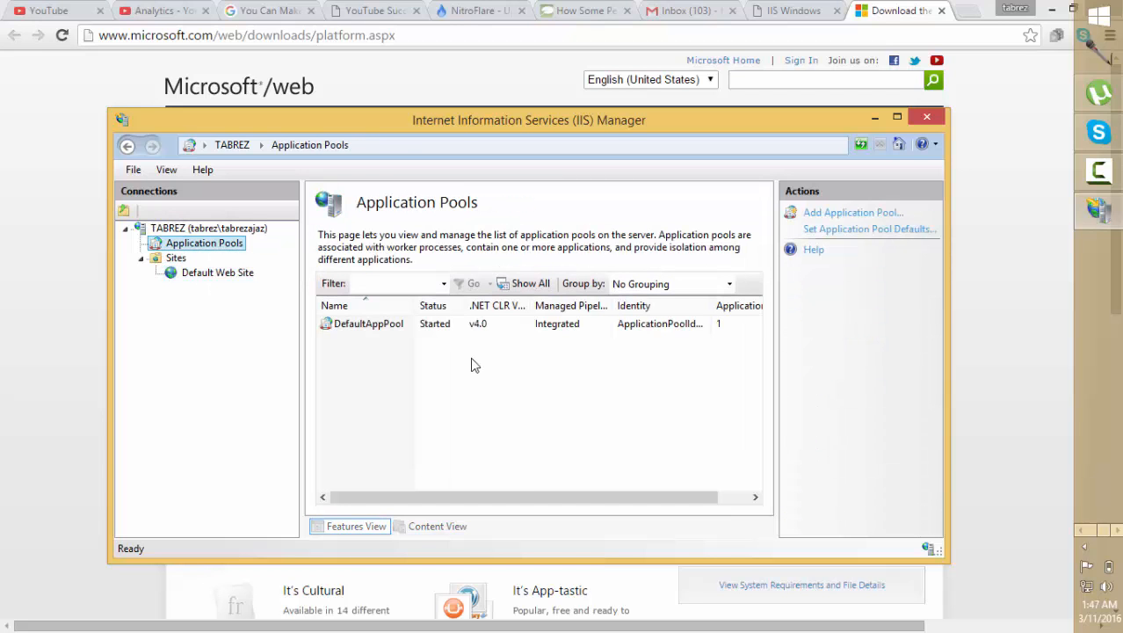
click(360, 327)
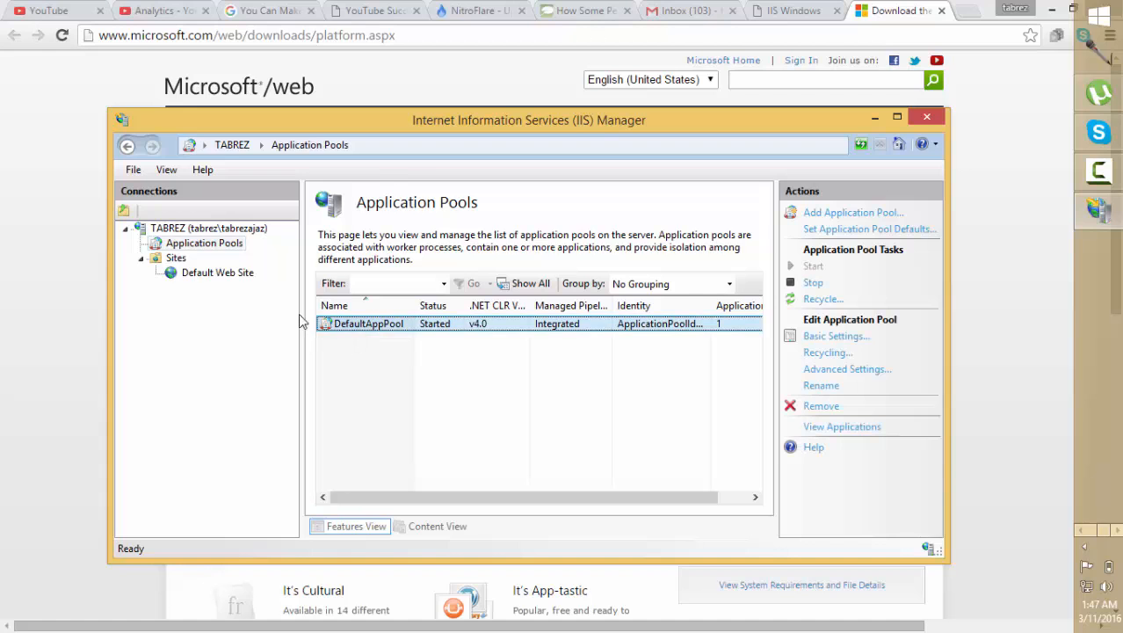
drag(302, 314, 271, 309)
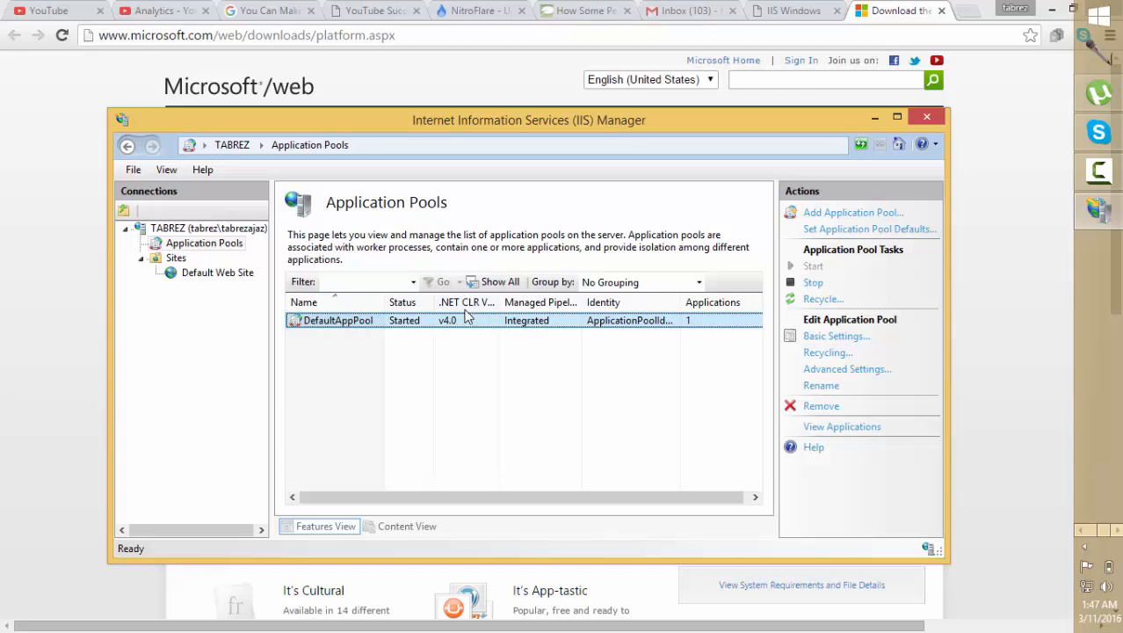
key(F2)
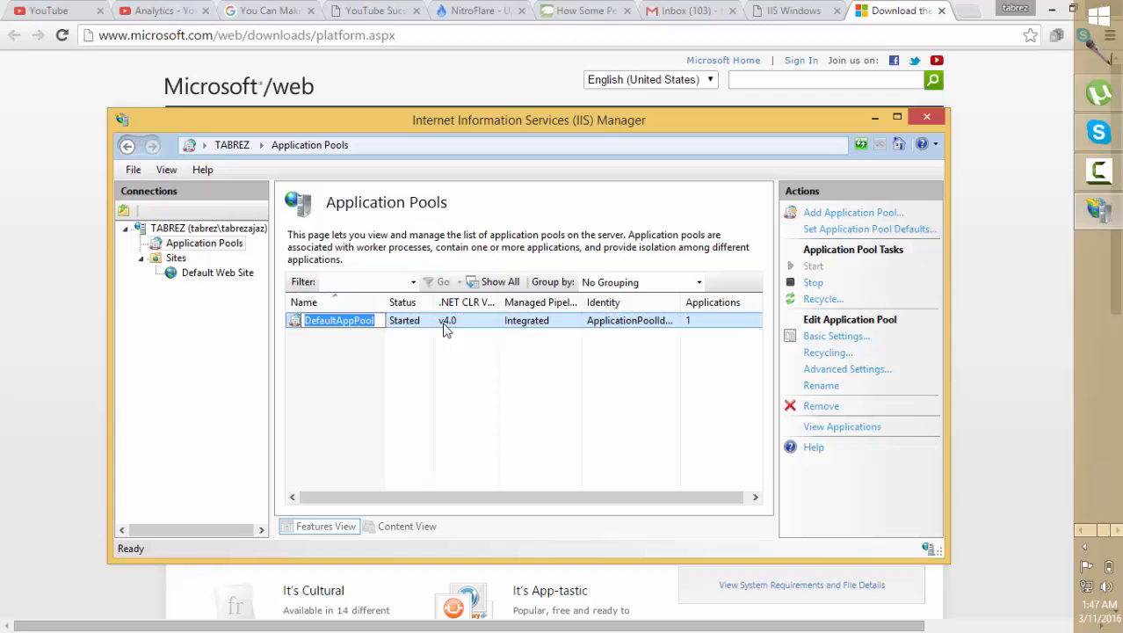
click(485, 384)
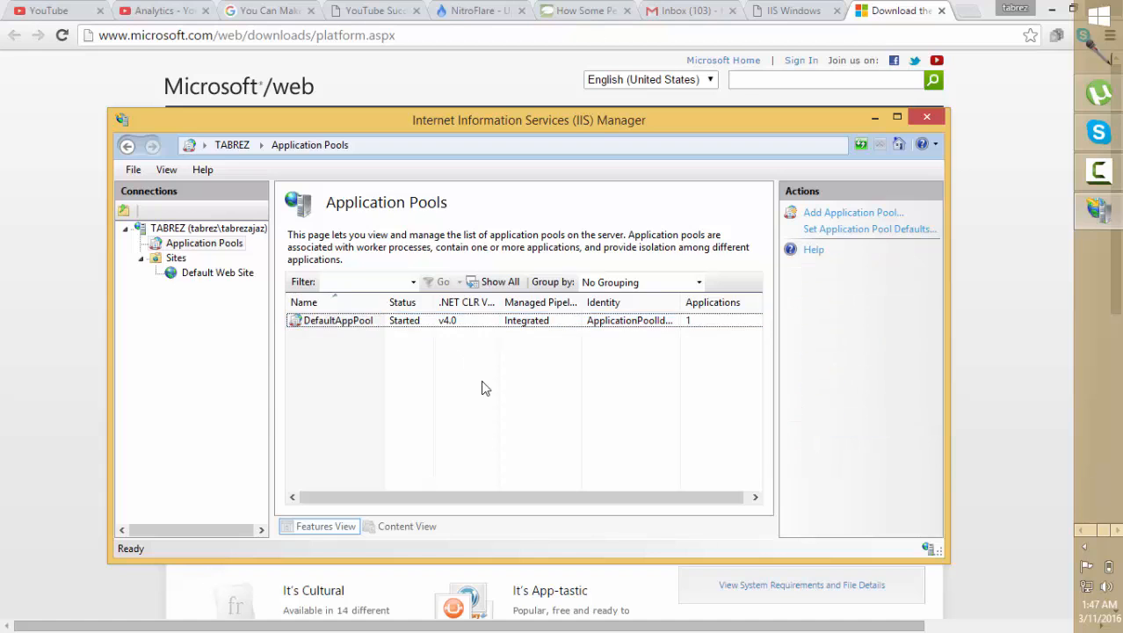
click(530, 324)
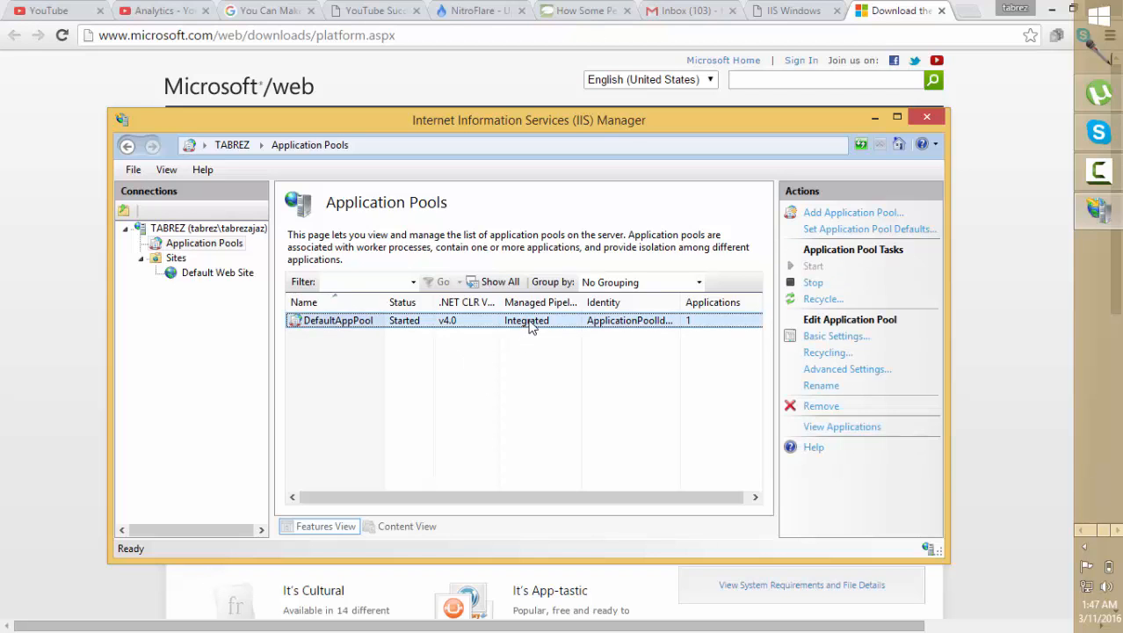
Step: Group the application pools list by Status, by .NET CLR Version and finally by Managed Pipeline Mode
click(700, 284)
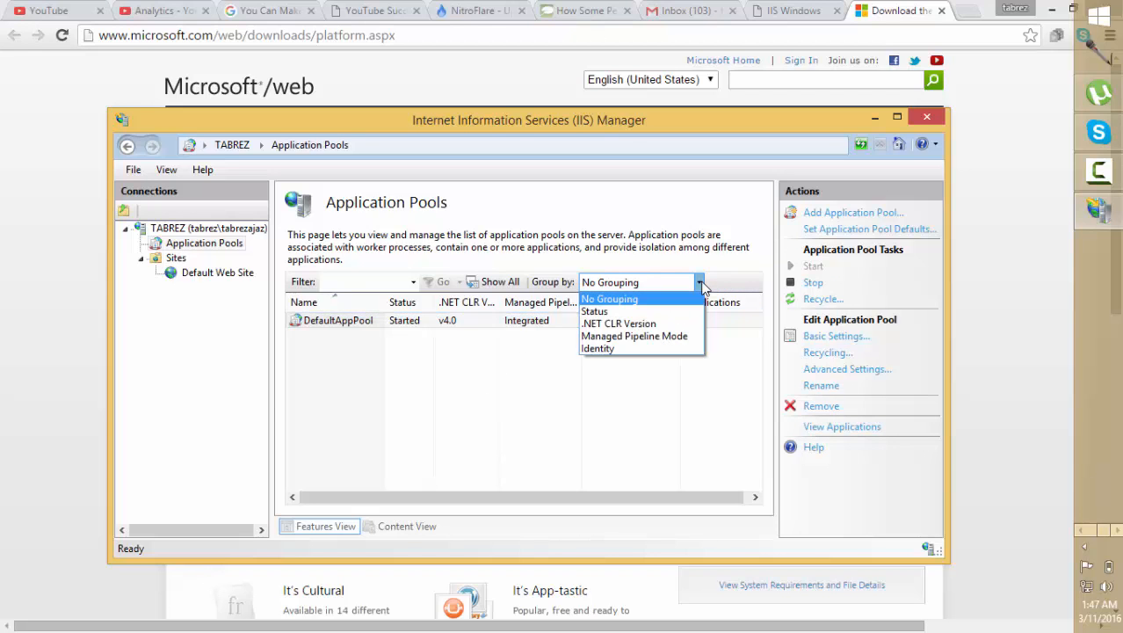
click(638, 312)
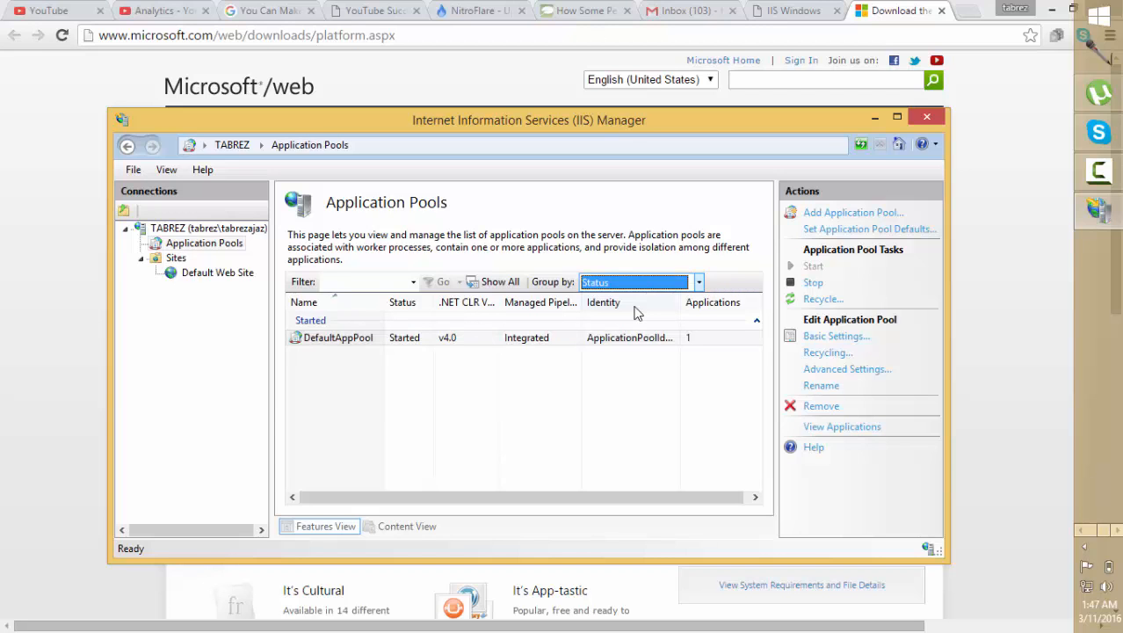
click(699, 282)
click(627, 322)
click(701, 283)
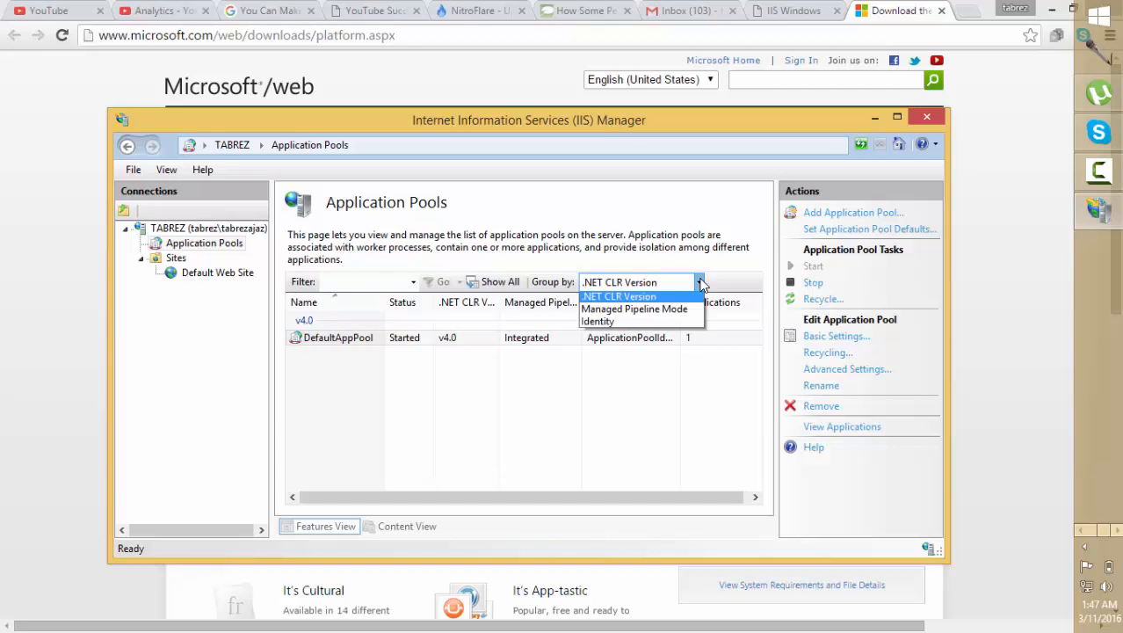
click(639, 334)
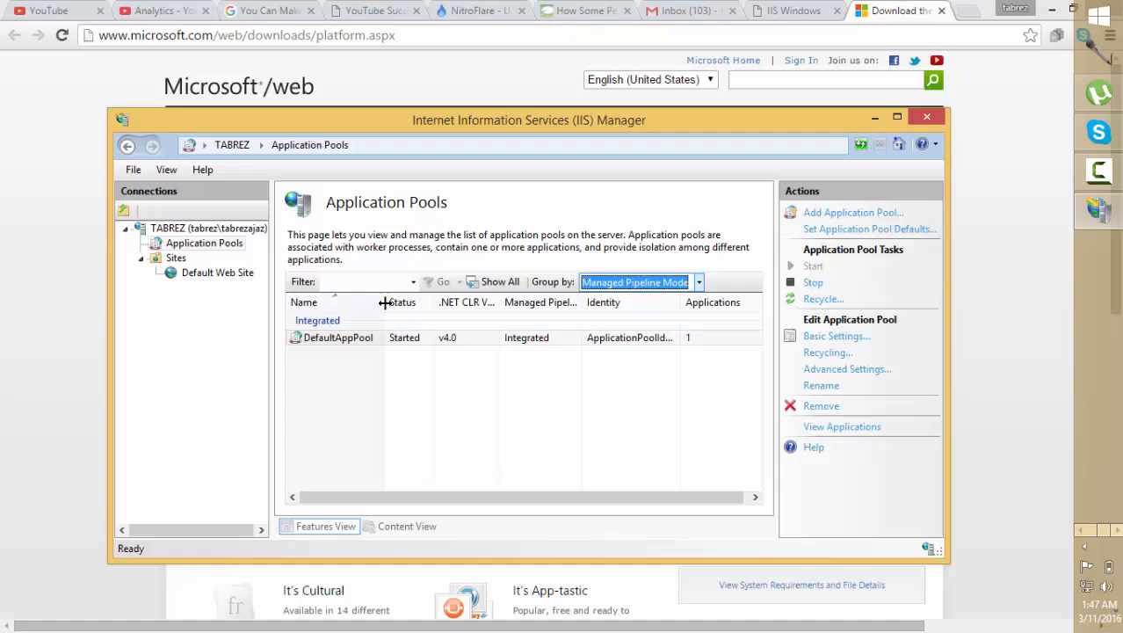
Step: Return to the server's home page of features and close IIS Manager
click(220, 229)
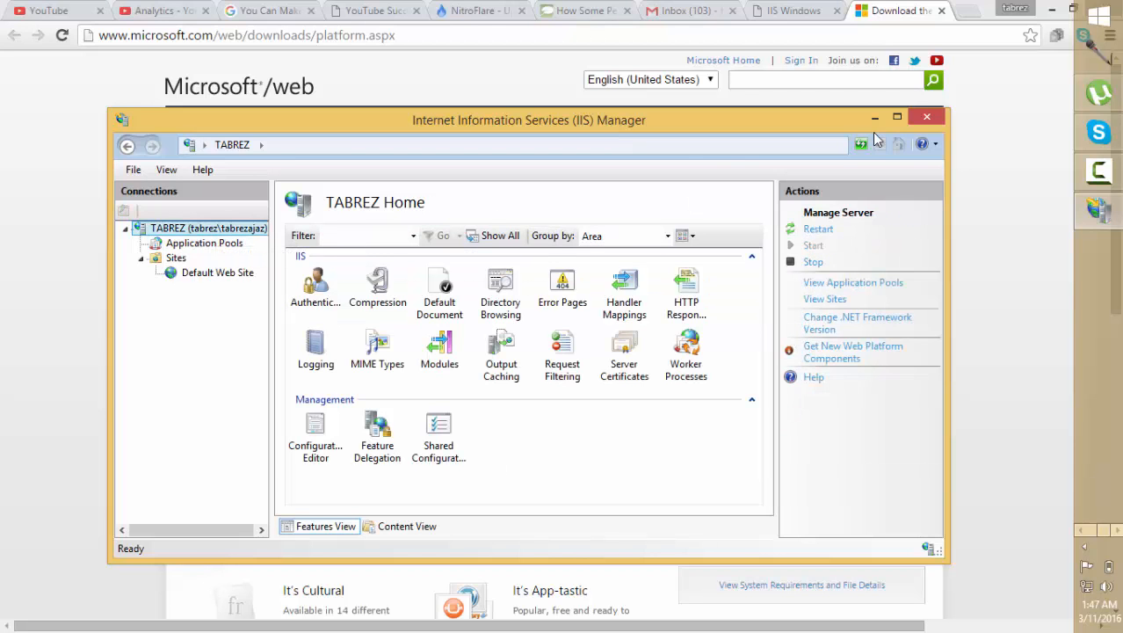
click(928, 118)
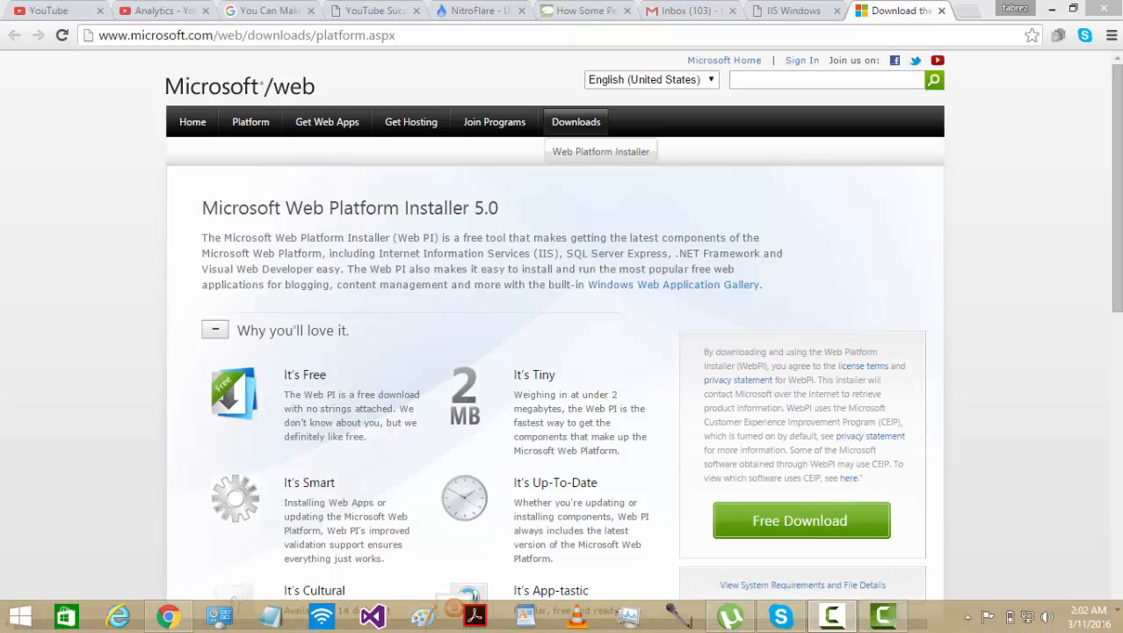
click(833, 621)
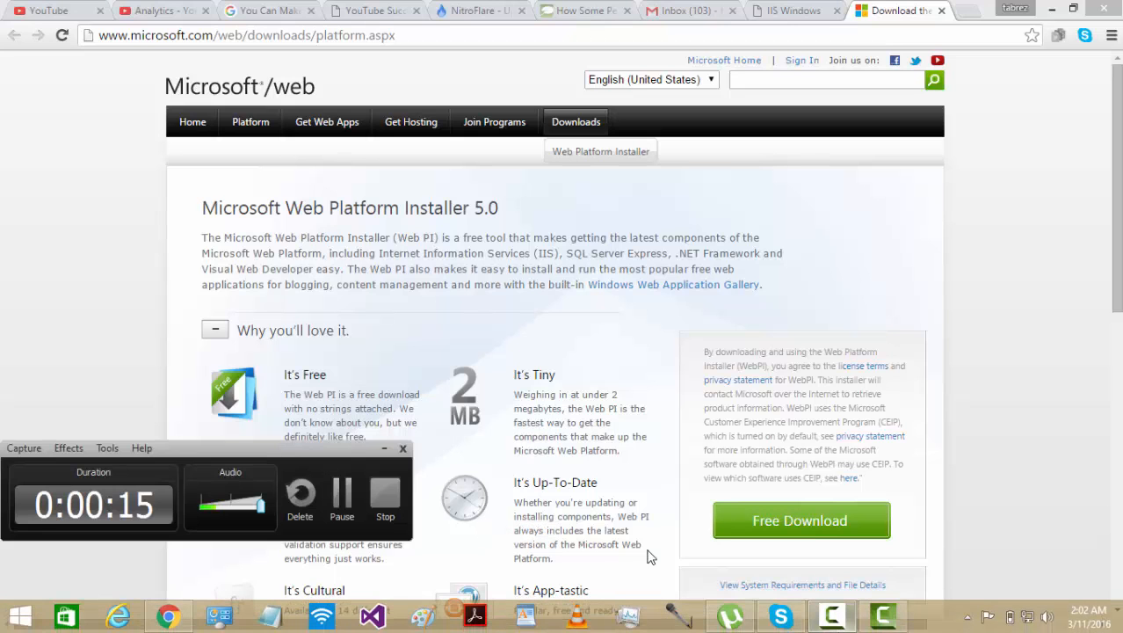